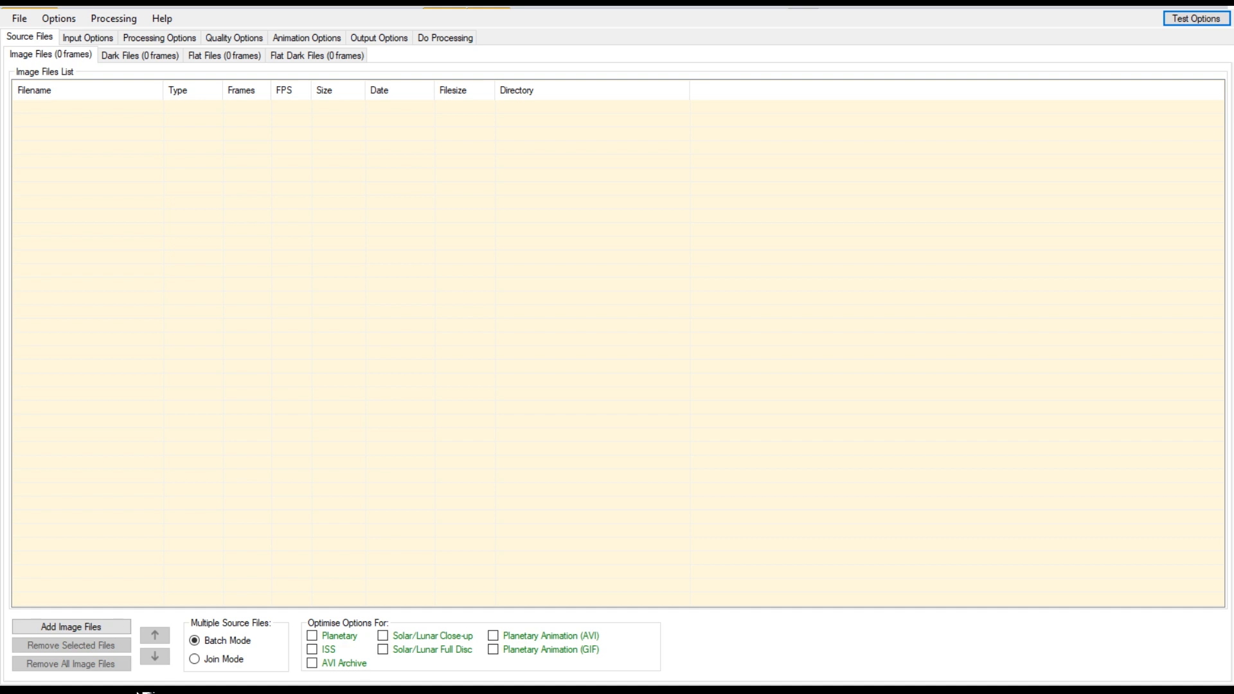
# - Add the Jupiter AVI files 0001 to 0005 as source images in join mode and optimise the options for planetary
pyautogui.click(72, 627)
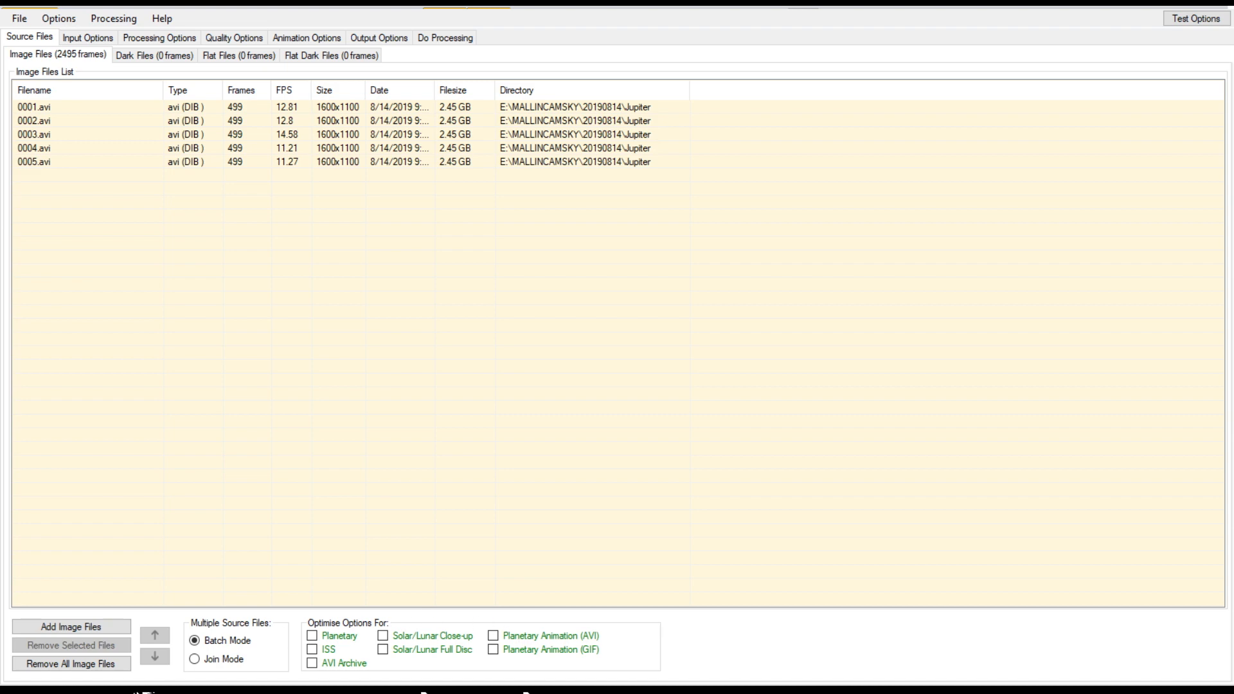
pyautogui.click(195, 660)
pyautogui.click(312, 636)
# - Review the processing options, then enable quality estimation for the source frames
pyautogui.click(177, 40)
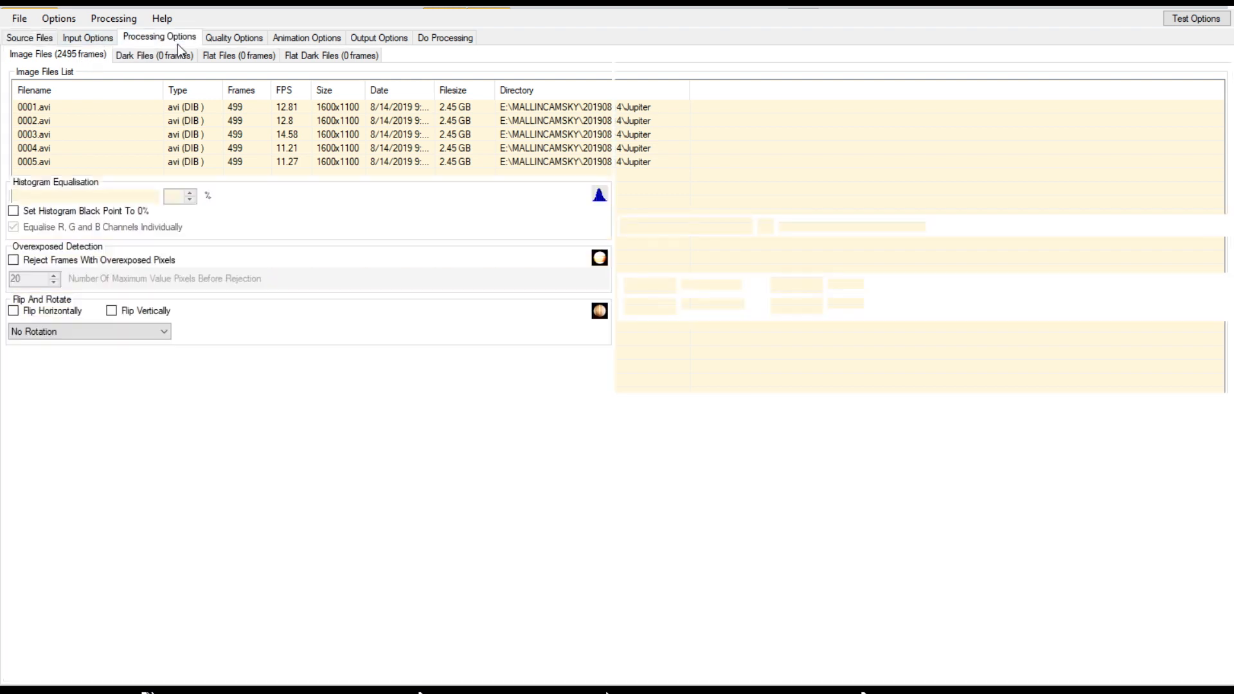
pyautogui.click(267, 40)
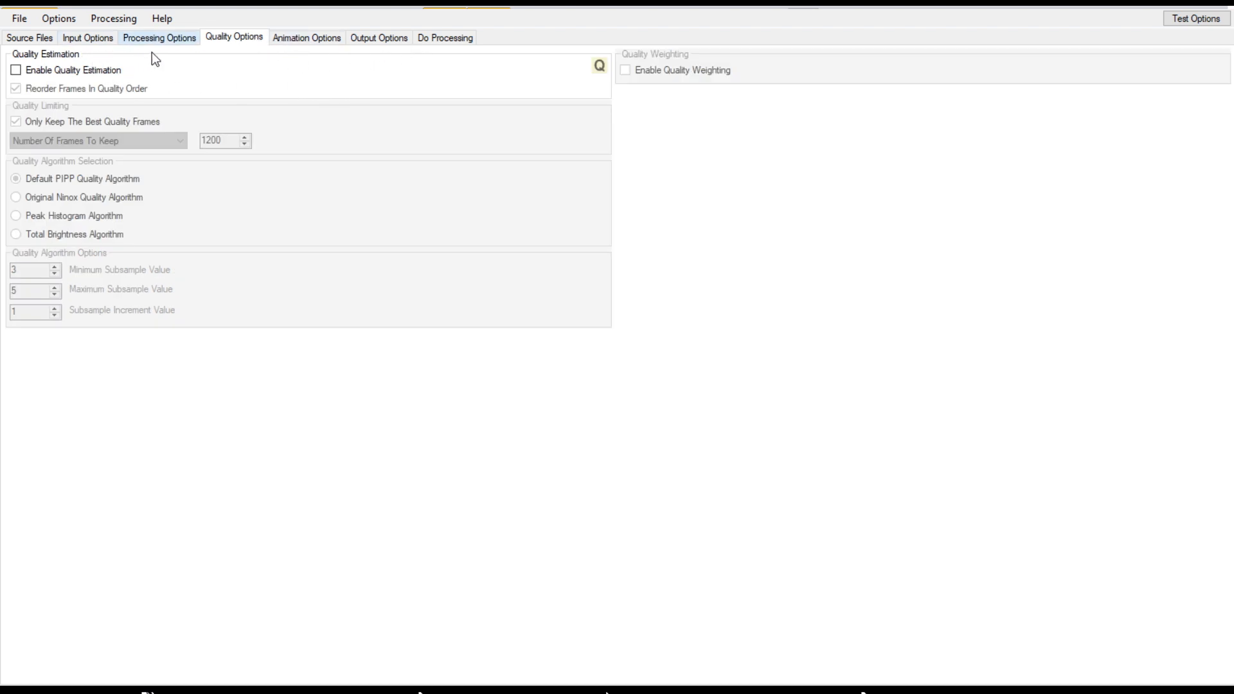
pyautogui.click(194, 46)
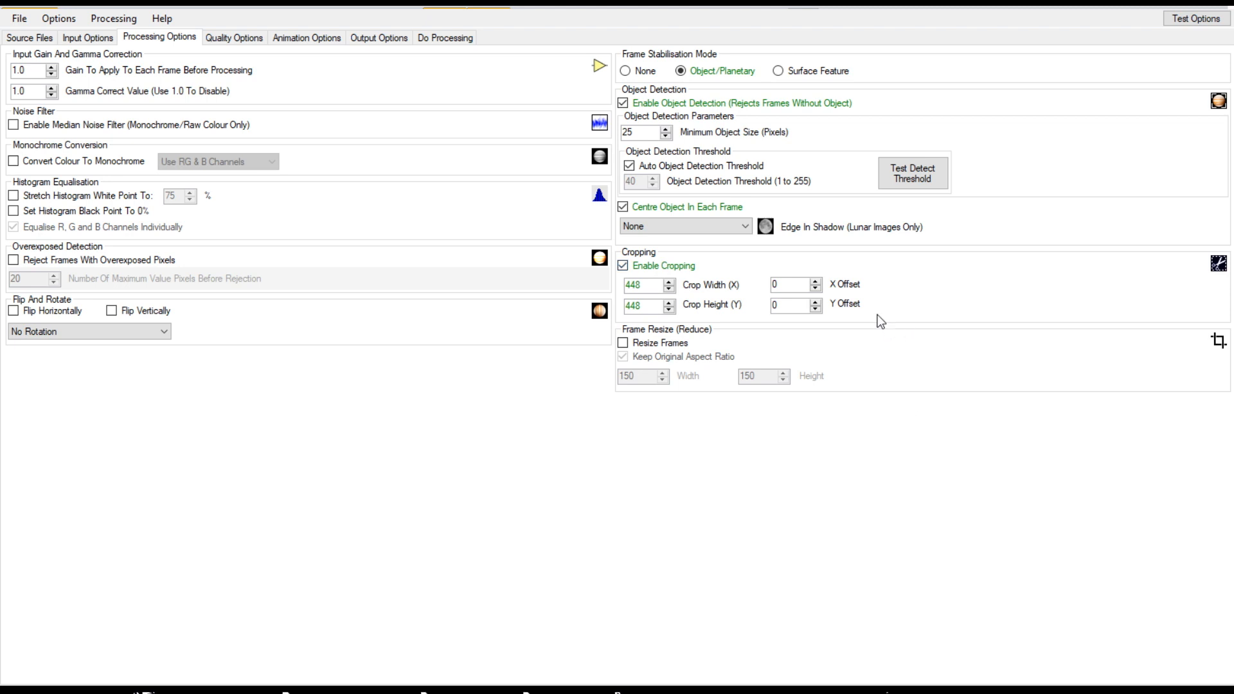
pyautogui.click(260, 39)
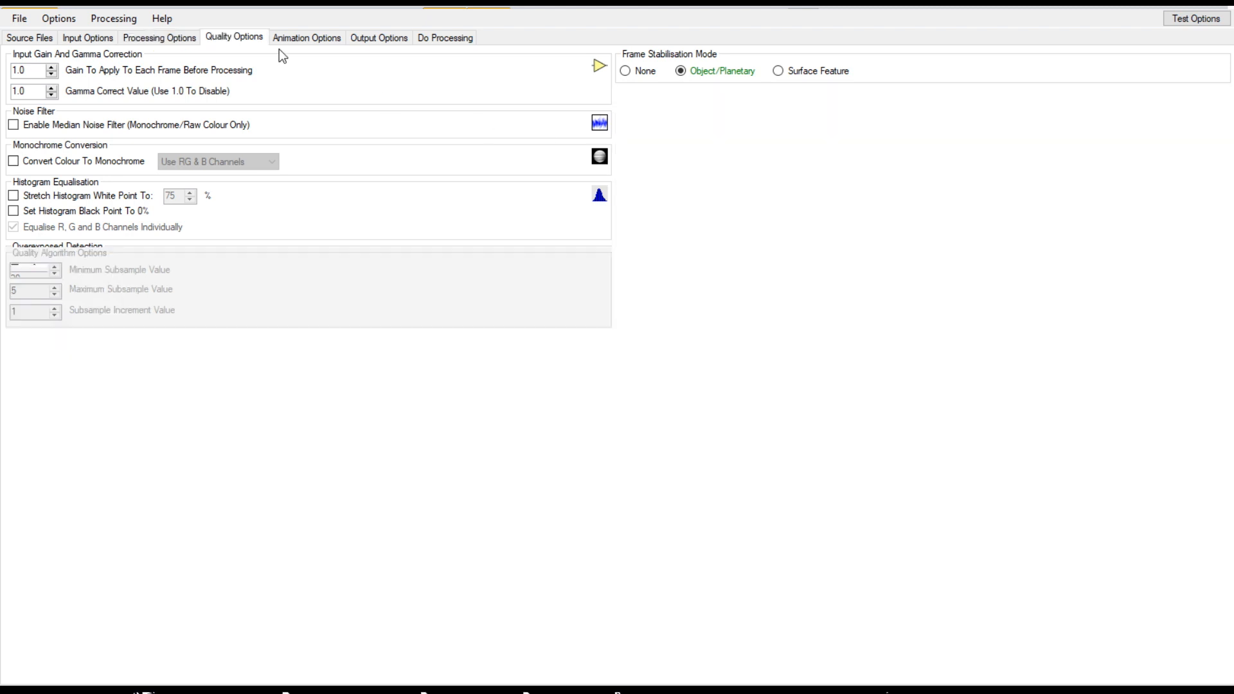
pyautogui.click(16, 70)
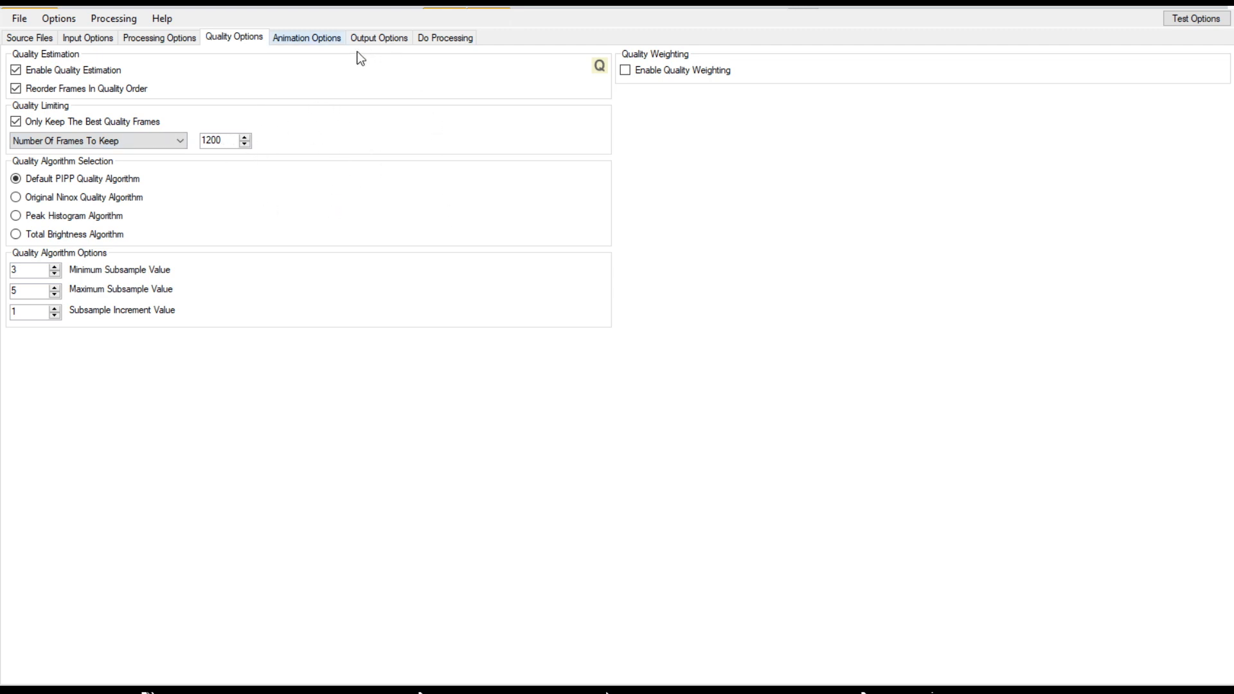
# - Review the animation settings and set the output directory to the PIPP folder on the Desktop
pyautogui.hotkey('ctrl', 'Tab')
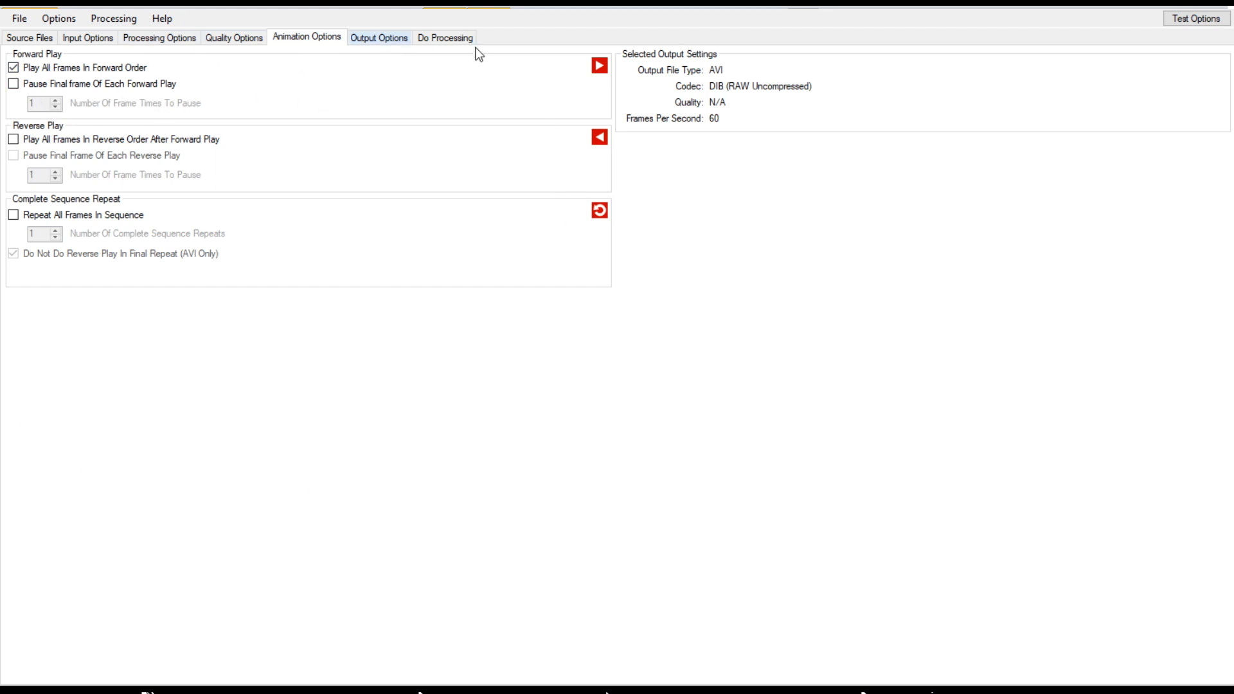
pyautogui.hotkey('ctrl', 'Tab')
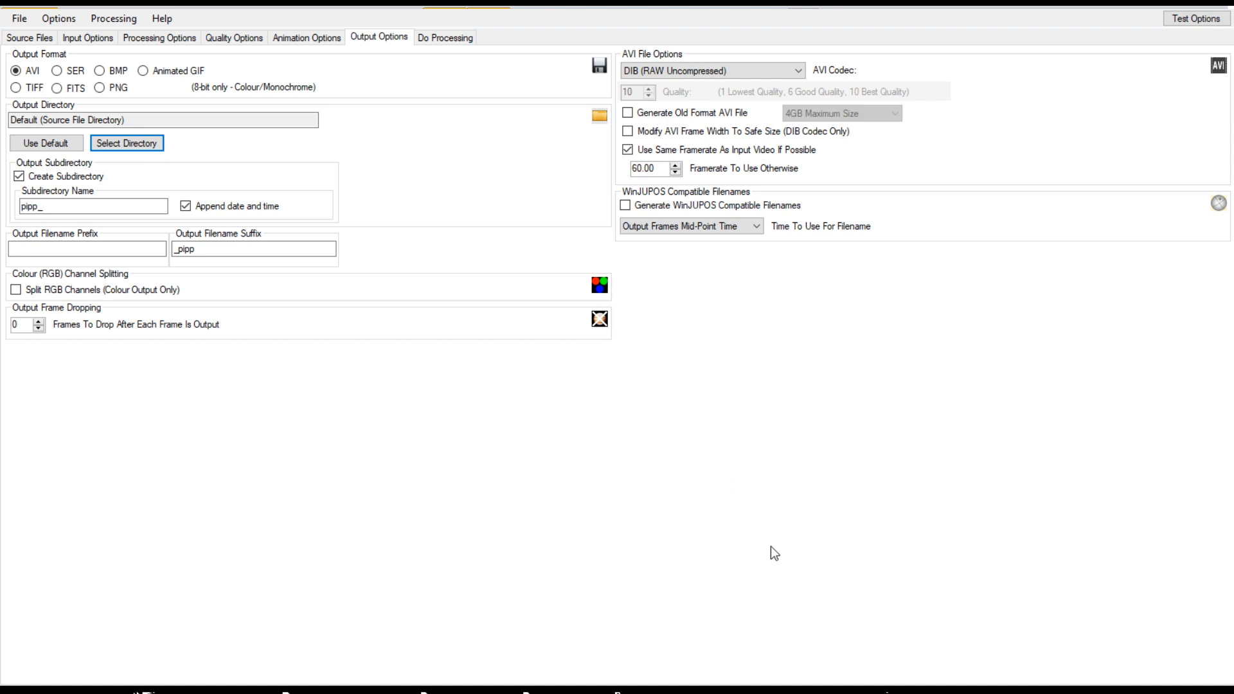
pyautogui.click(788, 554)
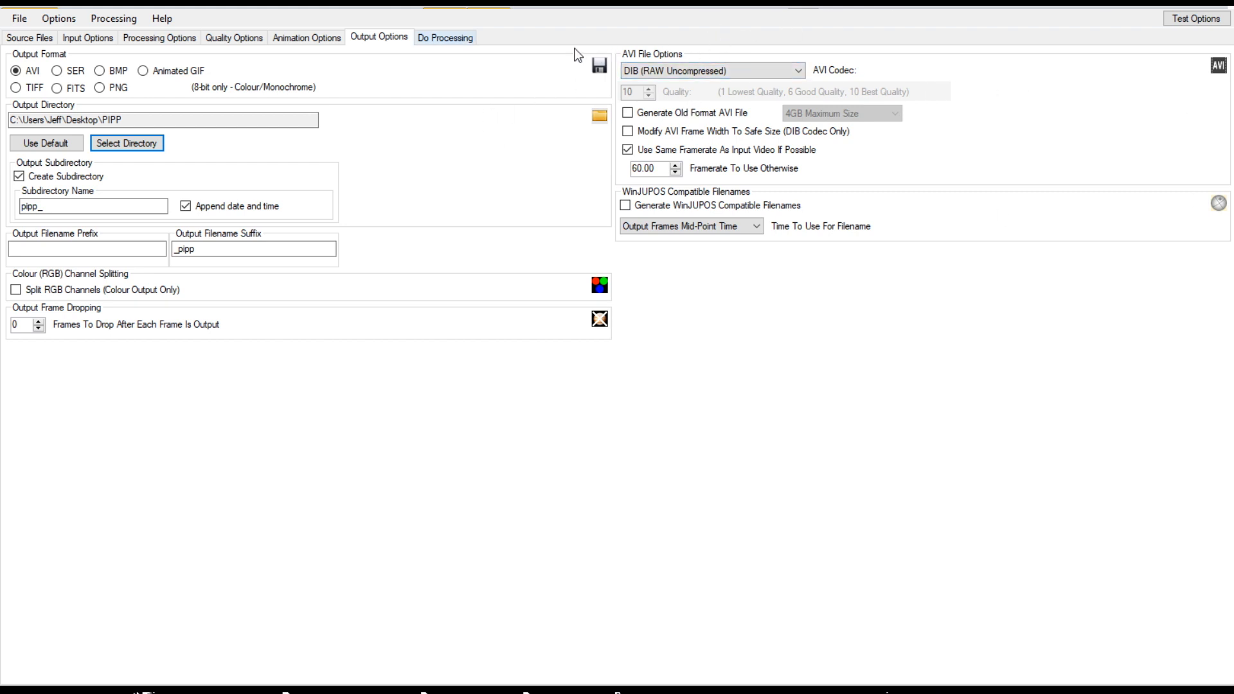
# - Run the processing of the joined Jupiter videos
pyautogui.click(444, 38)
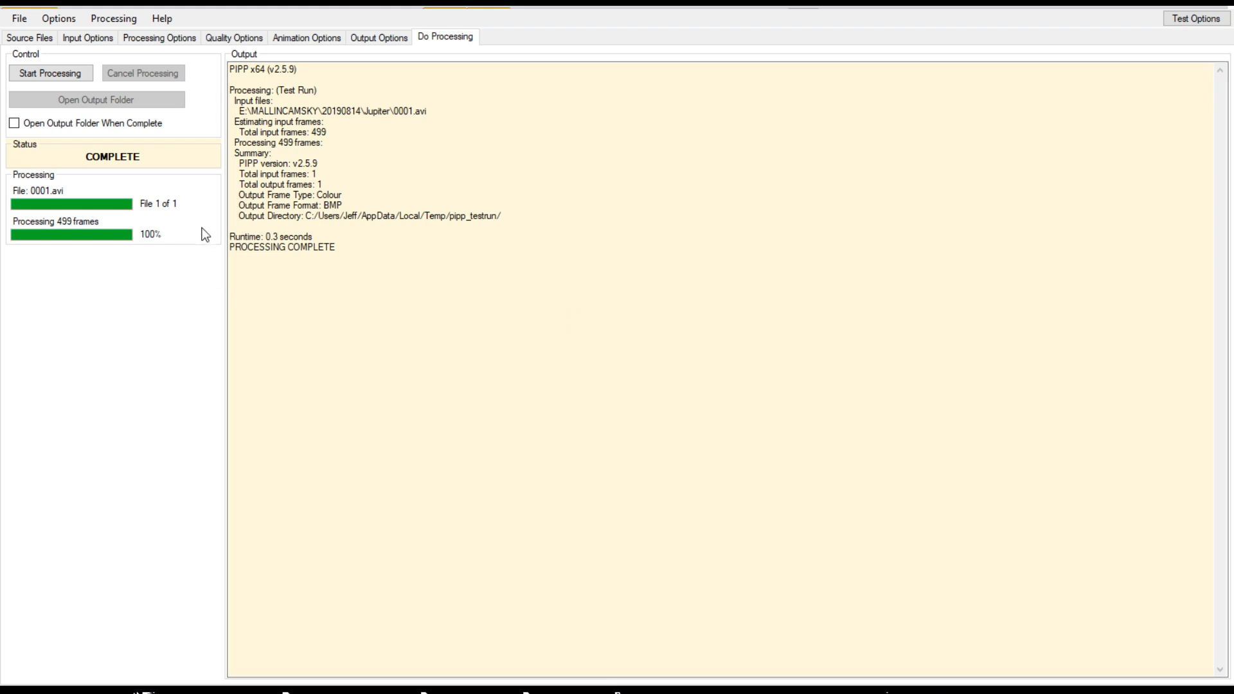
pyautogui.click(69, 78)
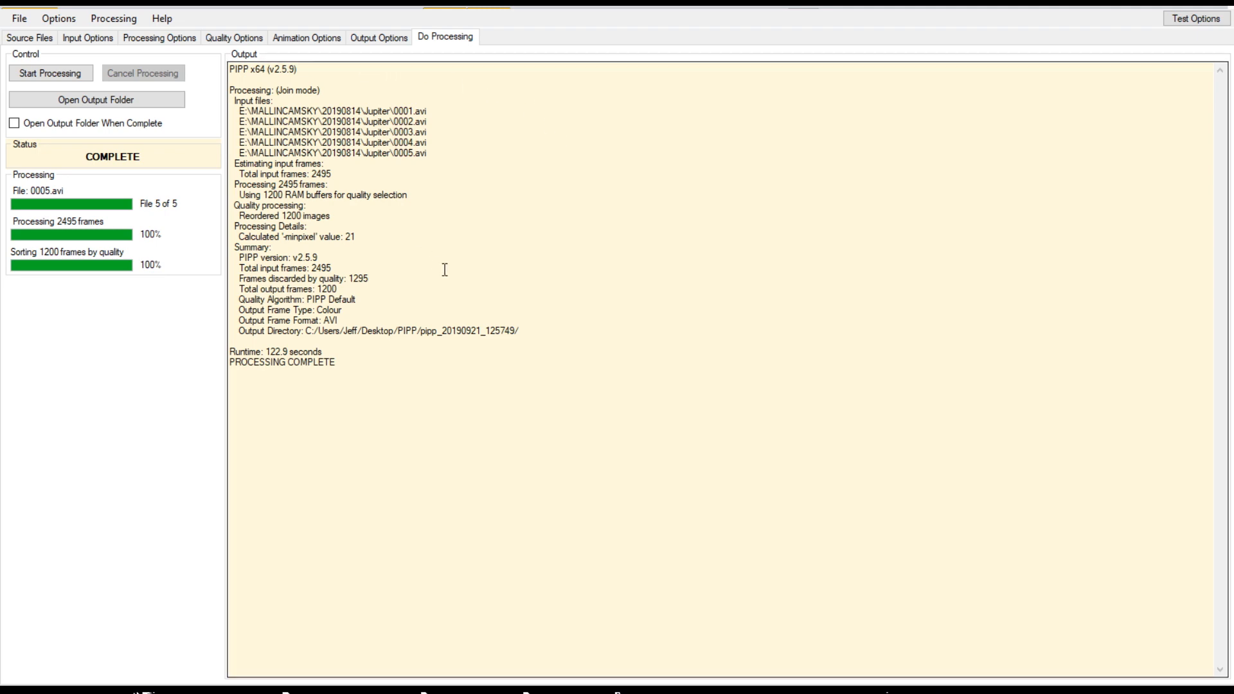
# - Switch to RegiStax and go to frame 603 of the preprocessed Jupiter video
pyautogui.press('alt')
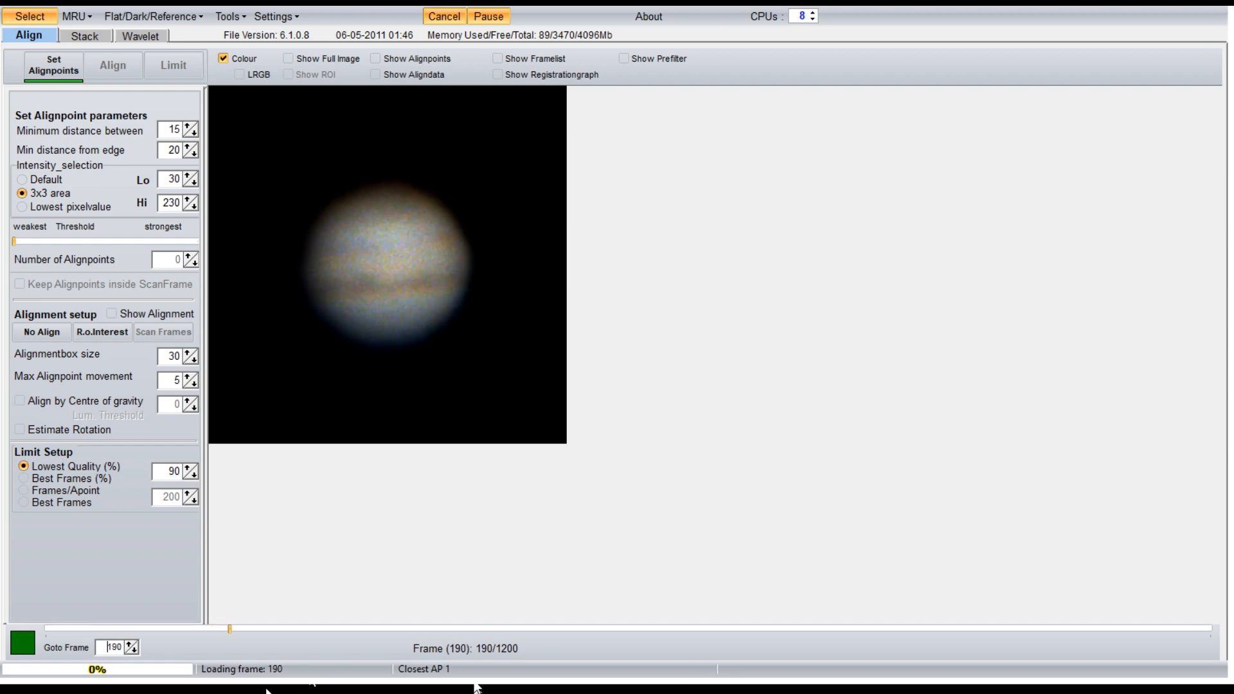
pyautogui.moveTo(106, 647); pyautogui.dragTo(122, 647)
pyautogui.write('600')
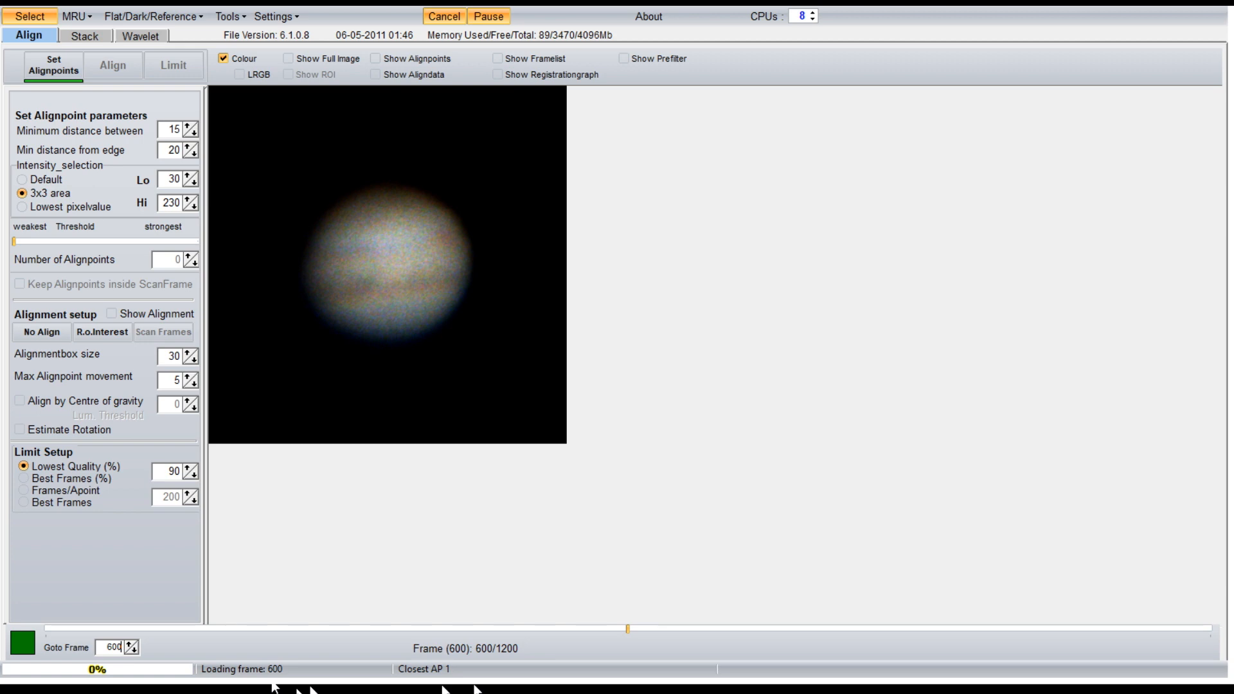
pyautogui.press('Up')
pyautogui.press('Up')
pyautogui.press('Up')
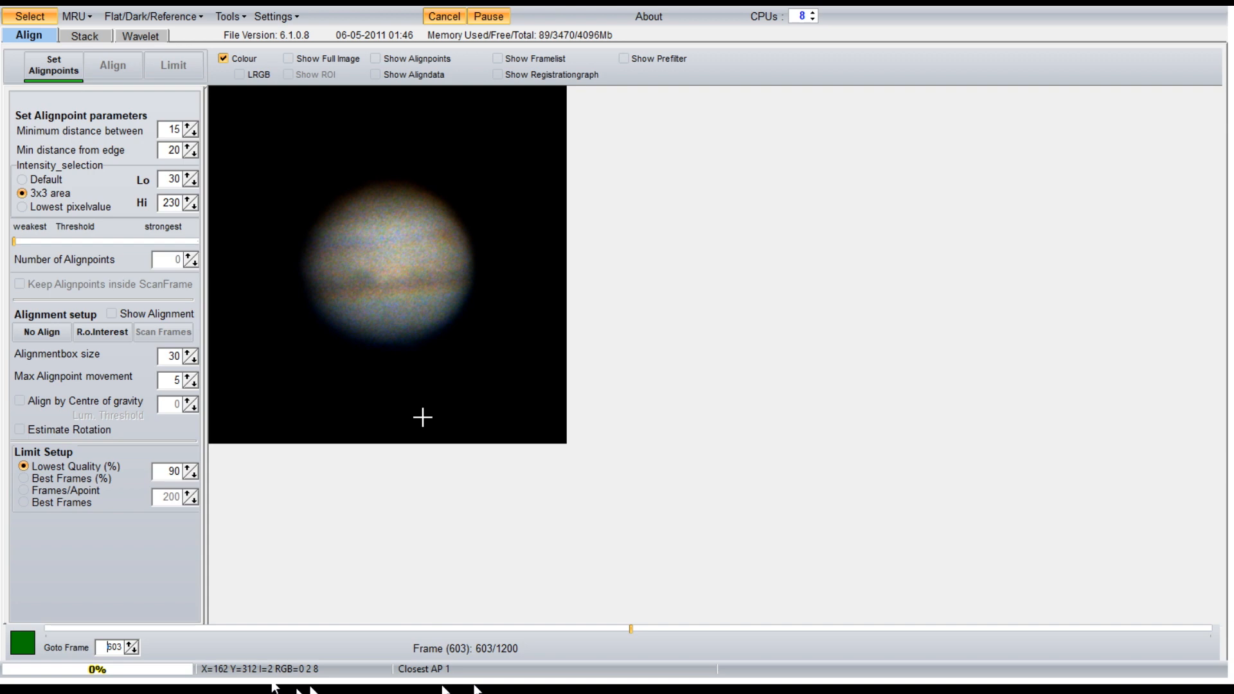
# - Generate alignment points on Jupiter's disc and add ten more by hand in uncovered areas, mainly near its edges
pyautogui.click(57, 72)
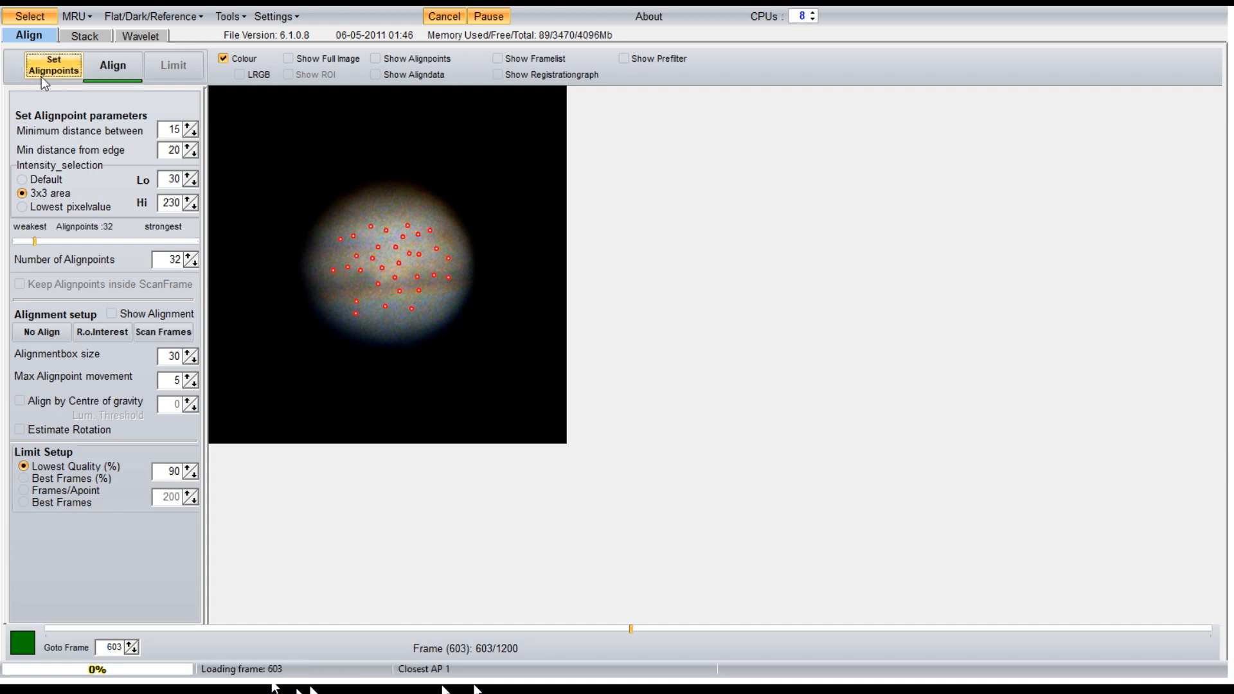
pyautogui.click(409, 317)
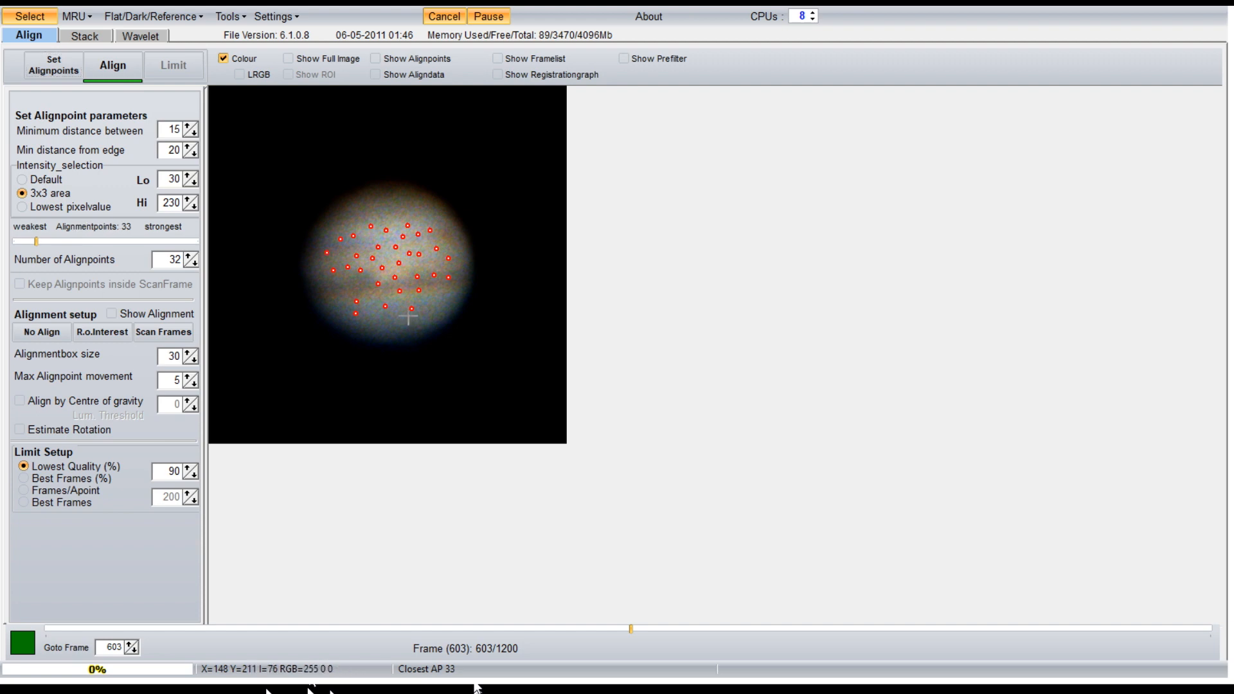
pyautogui.scroll(-1, 437, 314)
pyautogui.scroll(-1, 408, 346)
pyautogui.click(429, 348)
pyautogui.click(420, 374)
pyautogui.click(480, 368)
pyautogui.click(546, 362)
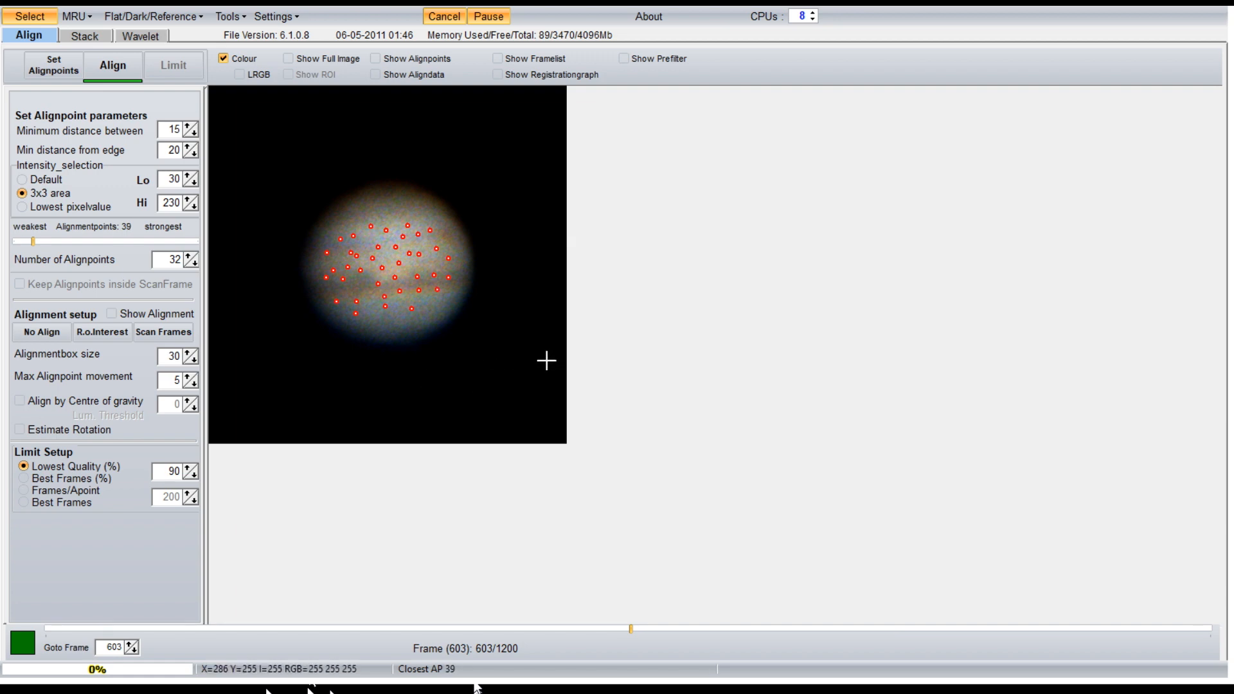
pyautogui.click(548, 283)
pyautogui.click(558, 302)
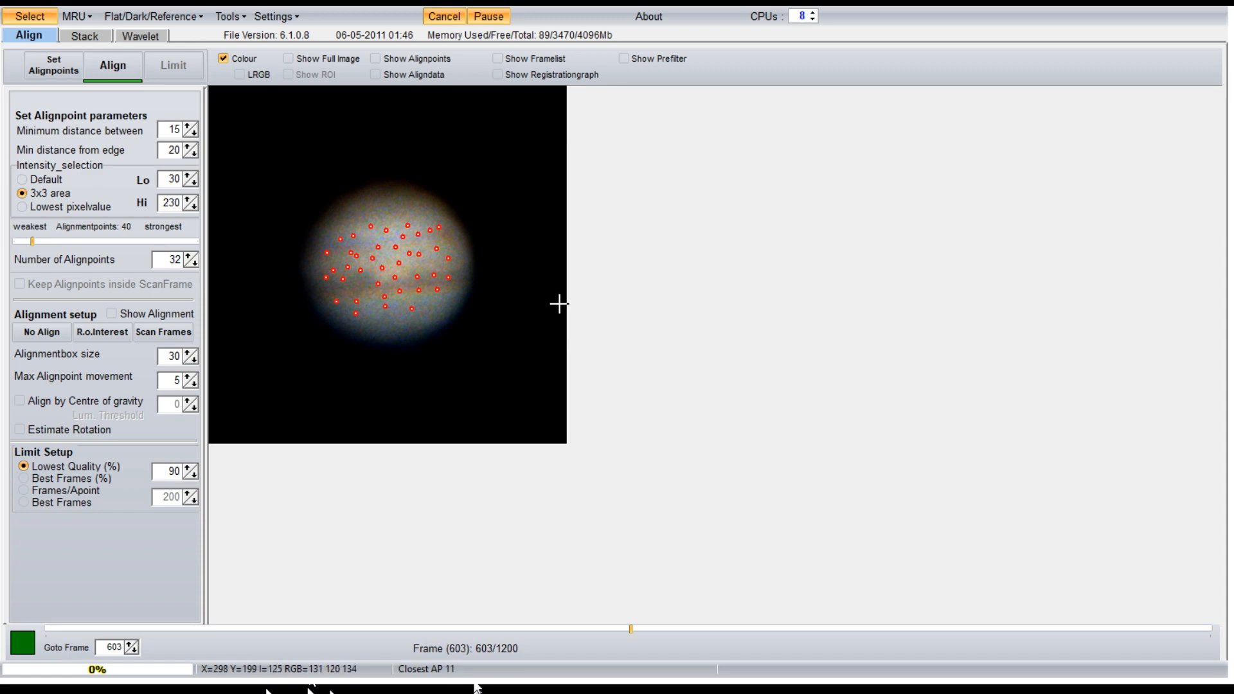
pyautogui.click(455, 366)
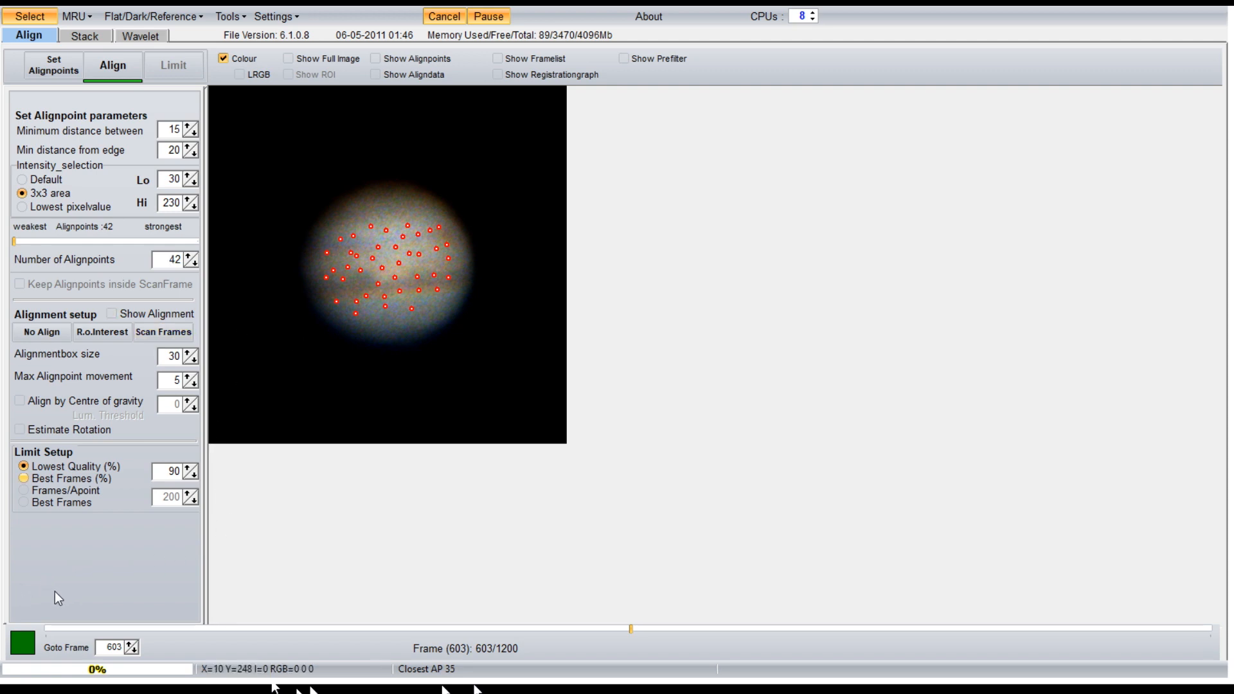
# - Align the frames with a lowest quality limit of 0% and stack them
pyautogui.click(194, 475)
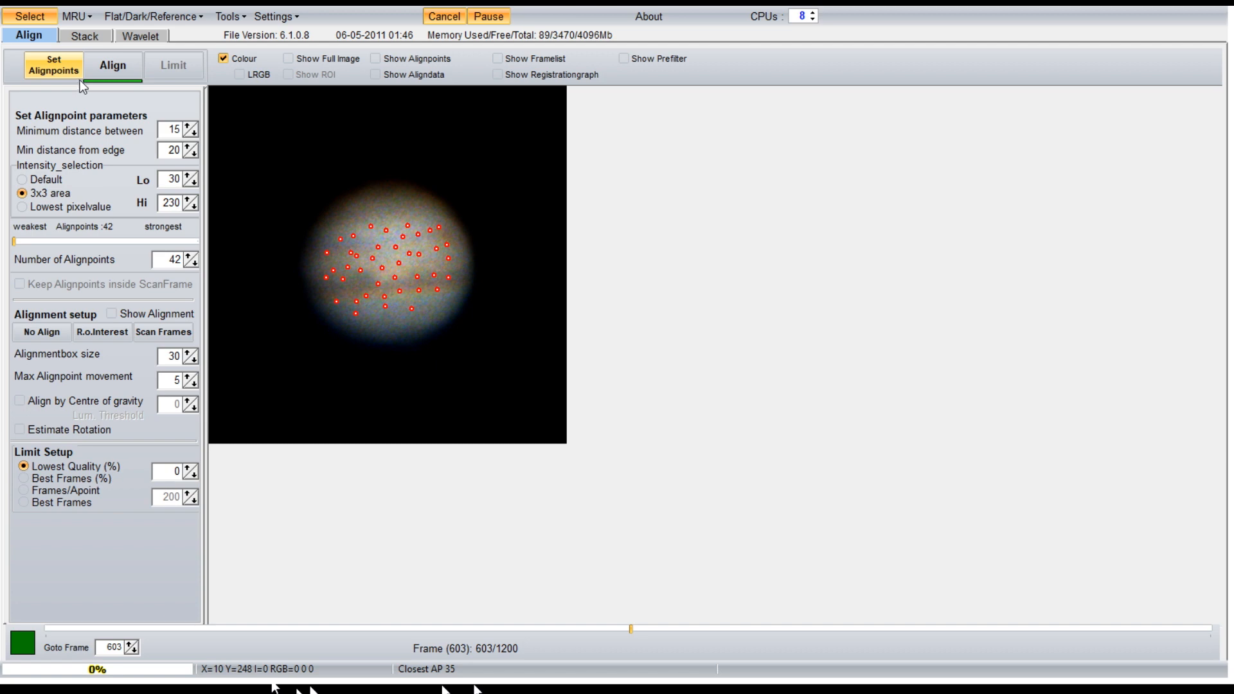
pyautogui.click(113, 66)
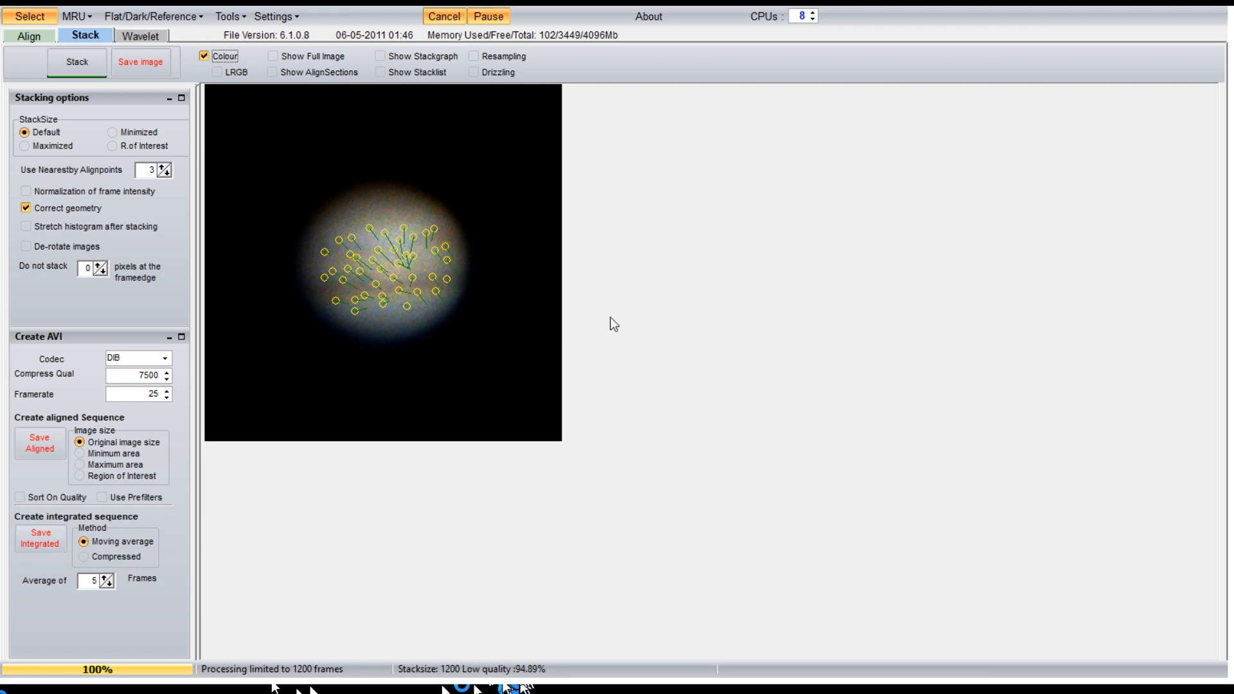
pyautogui.click(81, 72)
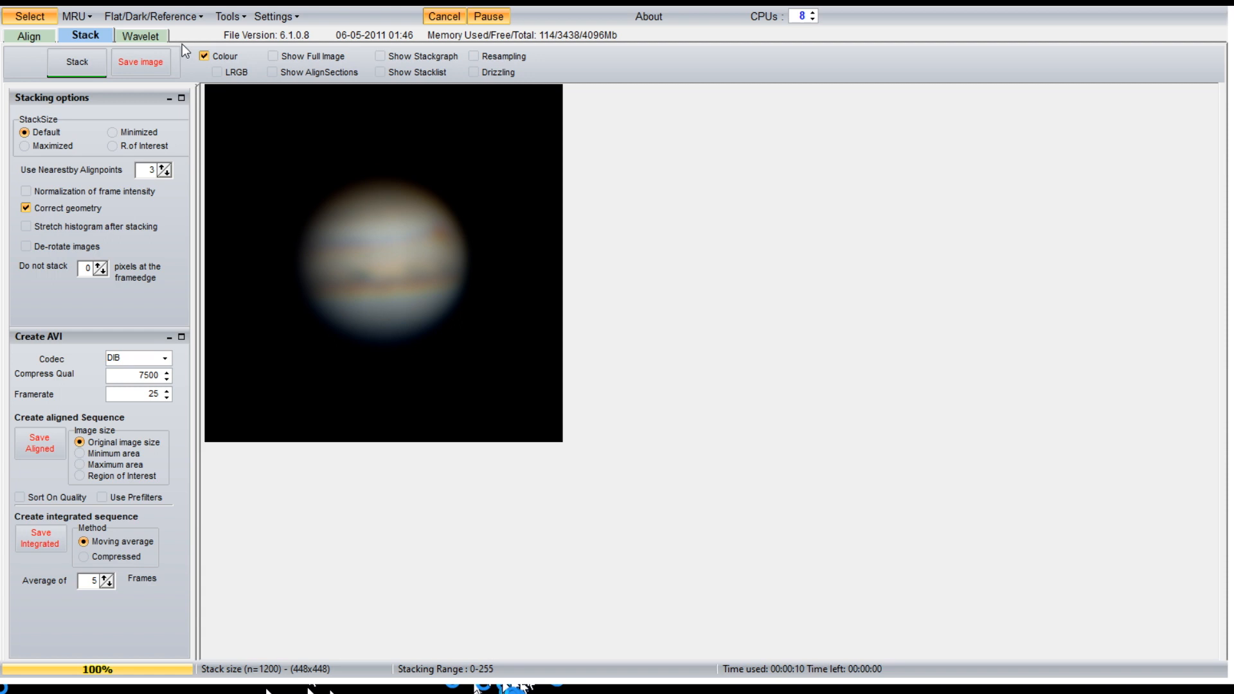
# - Open the wavelet settings for the stacked image and set layer 1 to denoise 0.30 and sharpen 0.160
pyautogui.click(141, 36)
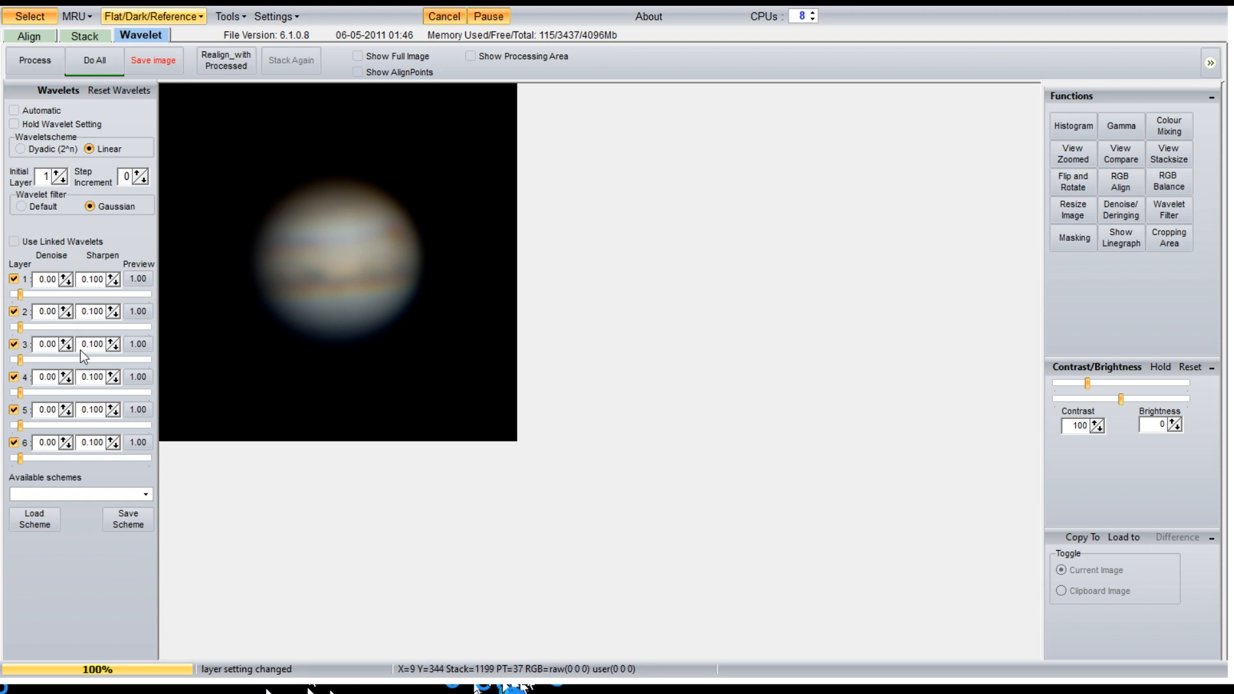
pyautogui.scroll(1, 77, 345)
pyautogui.scroll(1, 78, 351)
pyautogui.scroll(1, 78, 350)
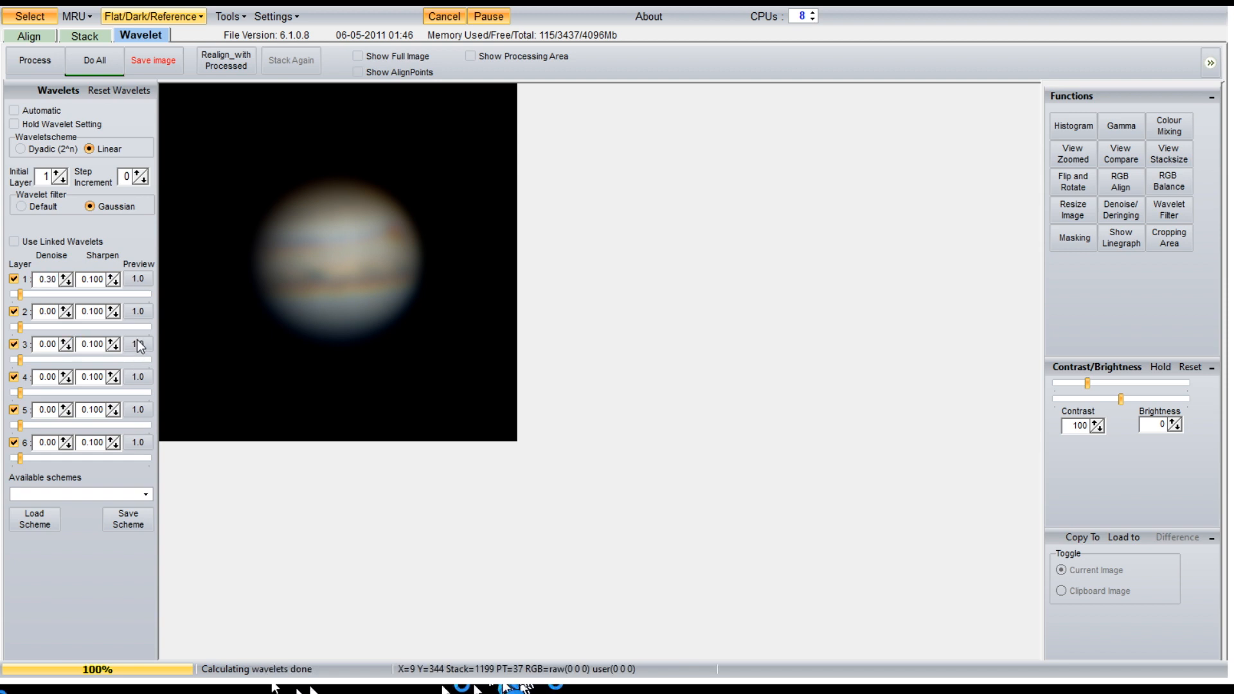
pyautogui.press('Tab')
pyautogui.write('0.180')
pyautogui.press('Up')
pyautogui.press('Up')
pyautogui.press('Down')
pyautogui.press('Down')
pyautogui.press('Down')
pyautogui.press('Down')
# - Set wavelet layer 2 to denoise 0.20 and sharpen 0.150
pyautogui.press('Tab')
pyautogui.press('Up')
pyautogui.press('Up')
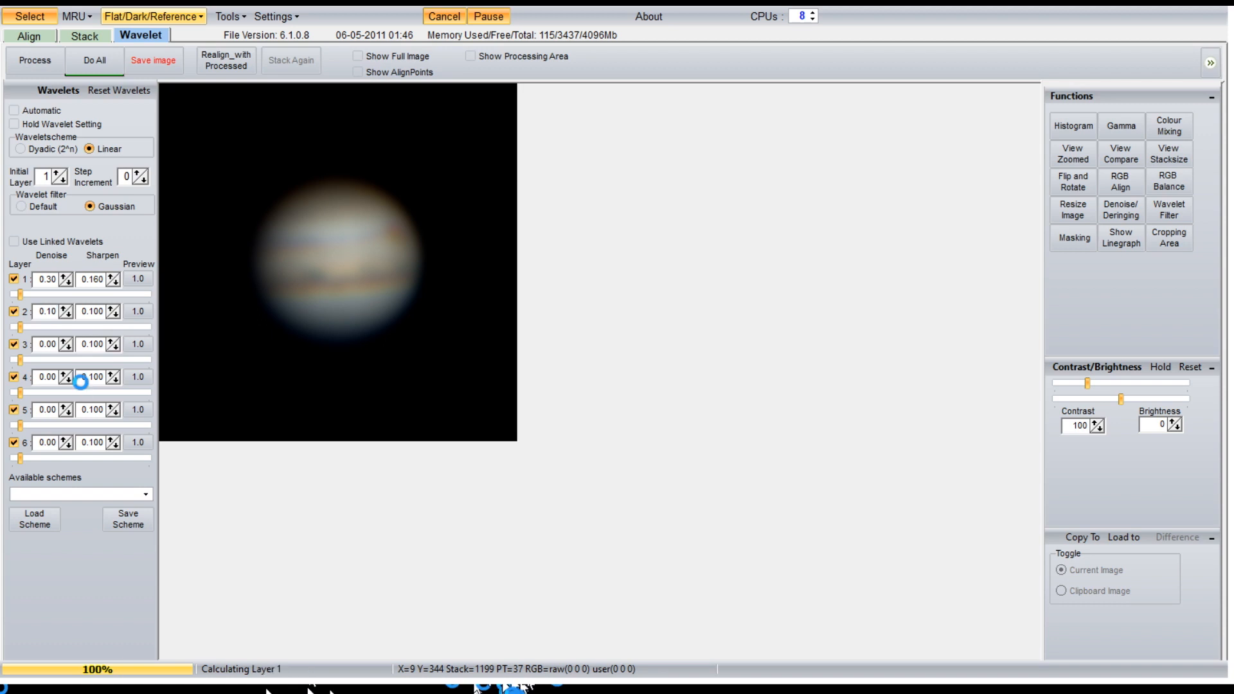
pyautogui.press('Up')
pyautogui.press('Up')
pyautogui.press('Tab')
pyautogui.press('Up')
pyautogui.press('Up')
pyautogui.press('Up')
pyautogui.press('Up')
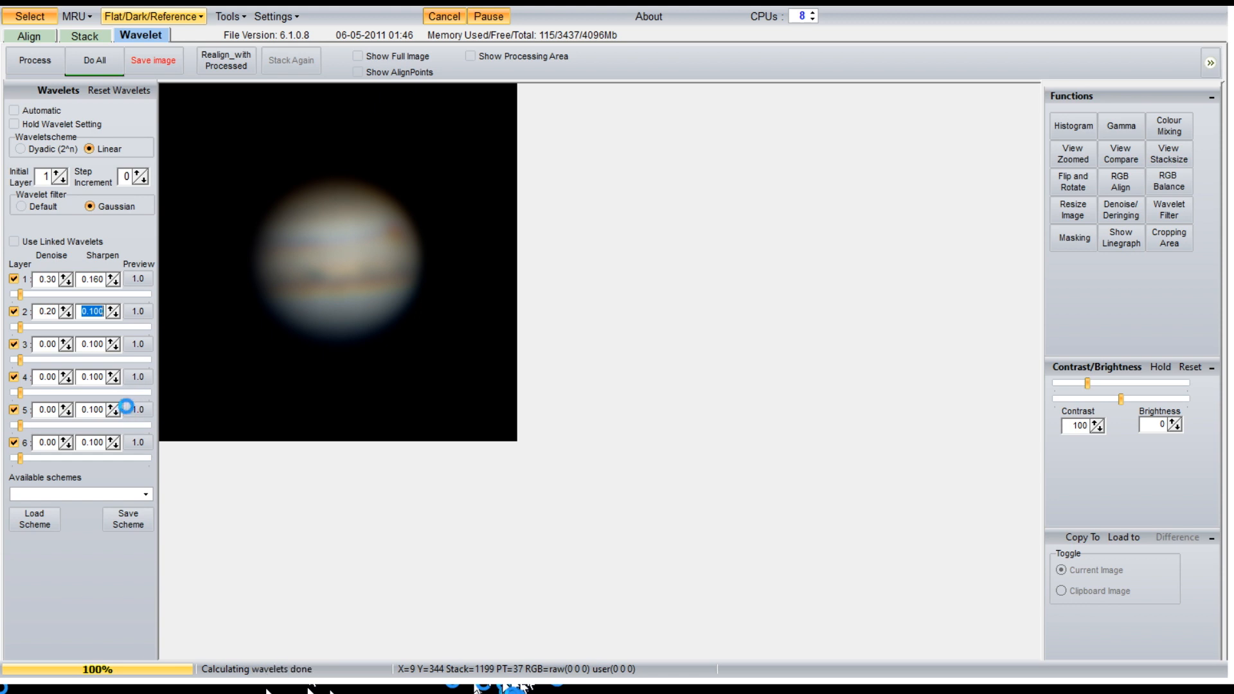
pyautogui.press('Up')
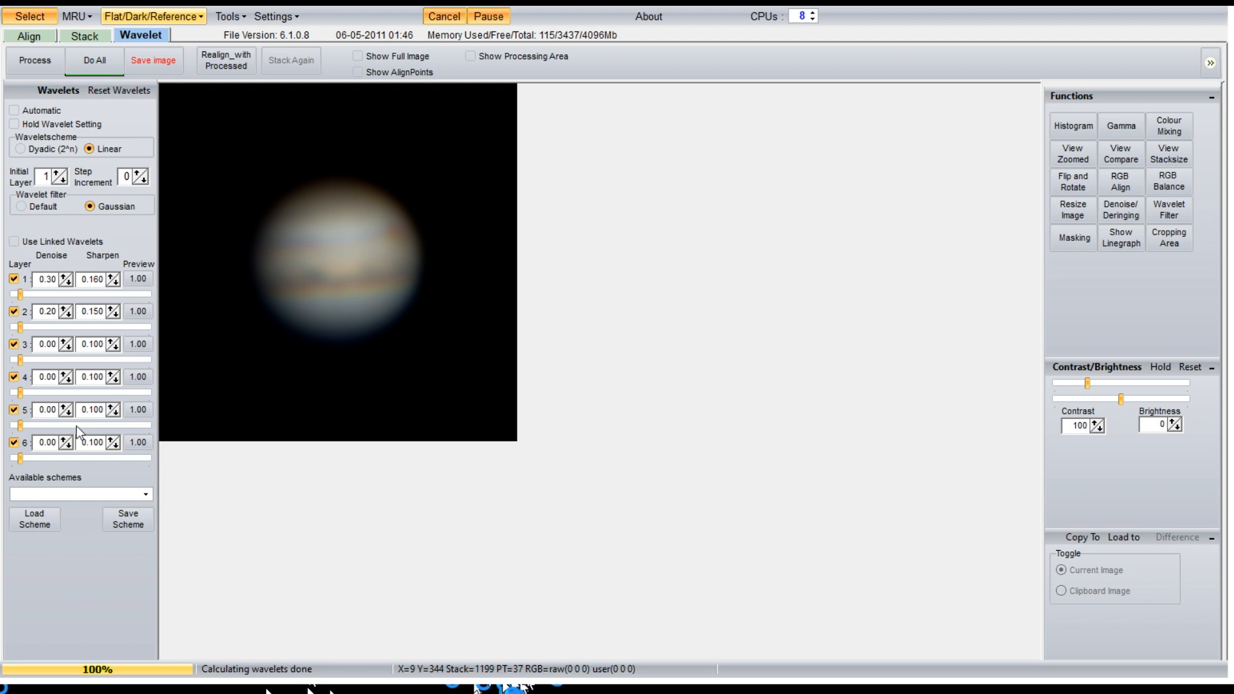
# - Set wavelet layer 3 to denoise 0.15 and sharpen 0.140
pyautogui.press('Tab')
pyautogui.write('0.15')
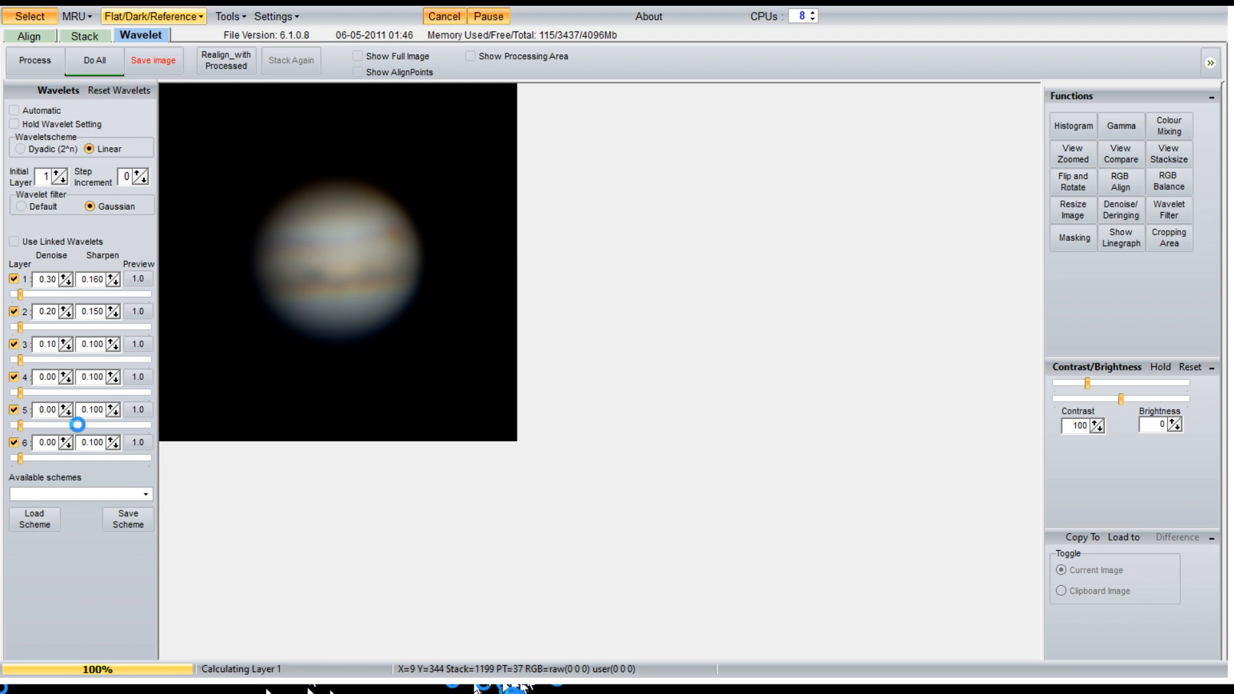
pyautogui.press('Tab')
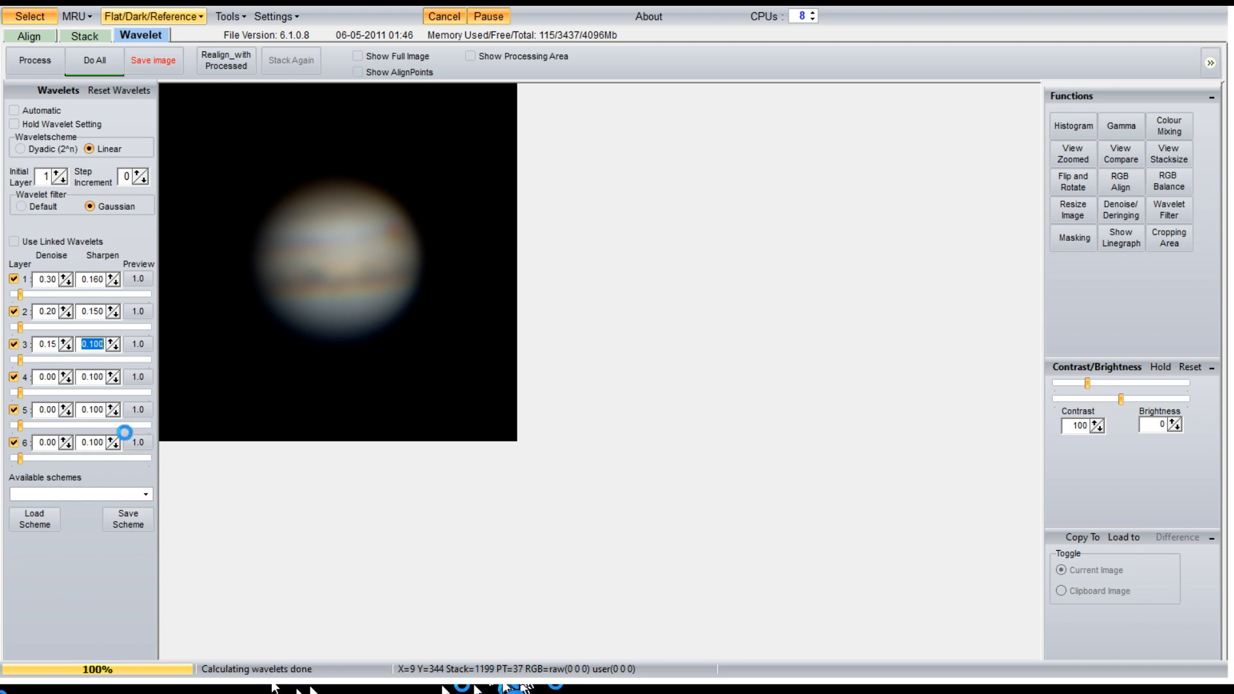
pyautogui.write('0.14')
# - Set wavelet layer 4 to denoise 0.10 and sharpen 0.130
pyautogui.press('Tab')
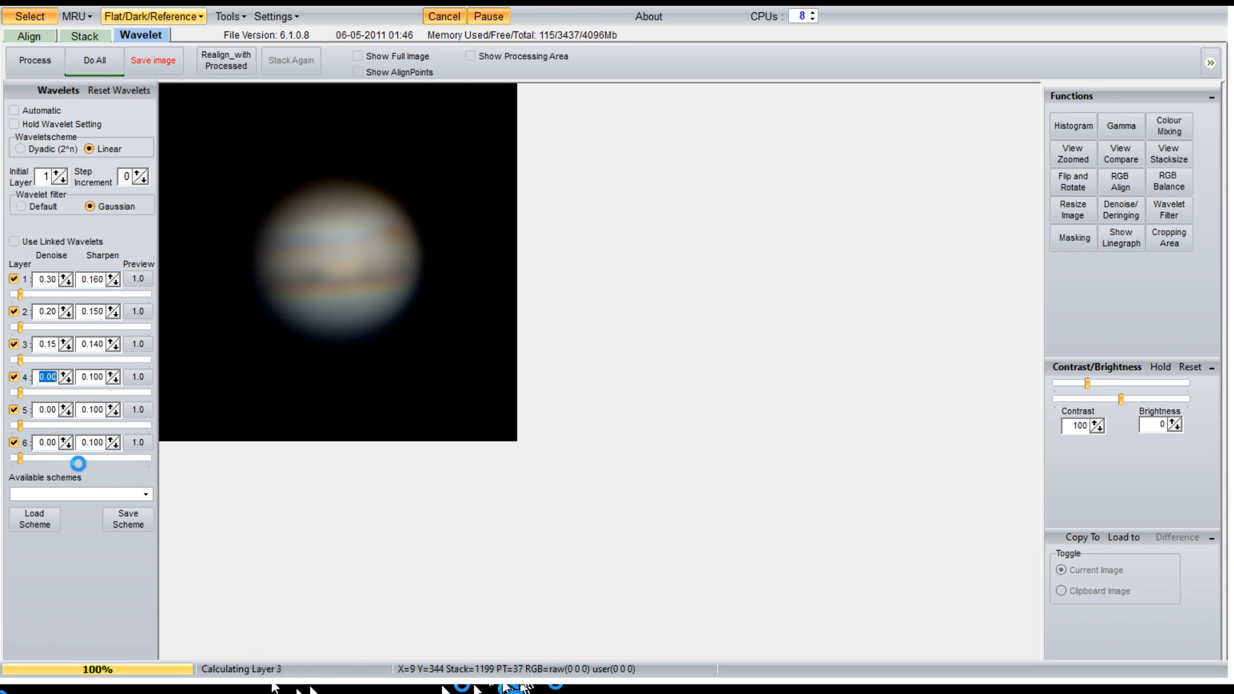
pyautogui.write('0.1')
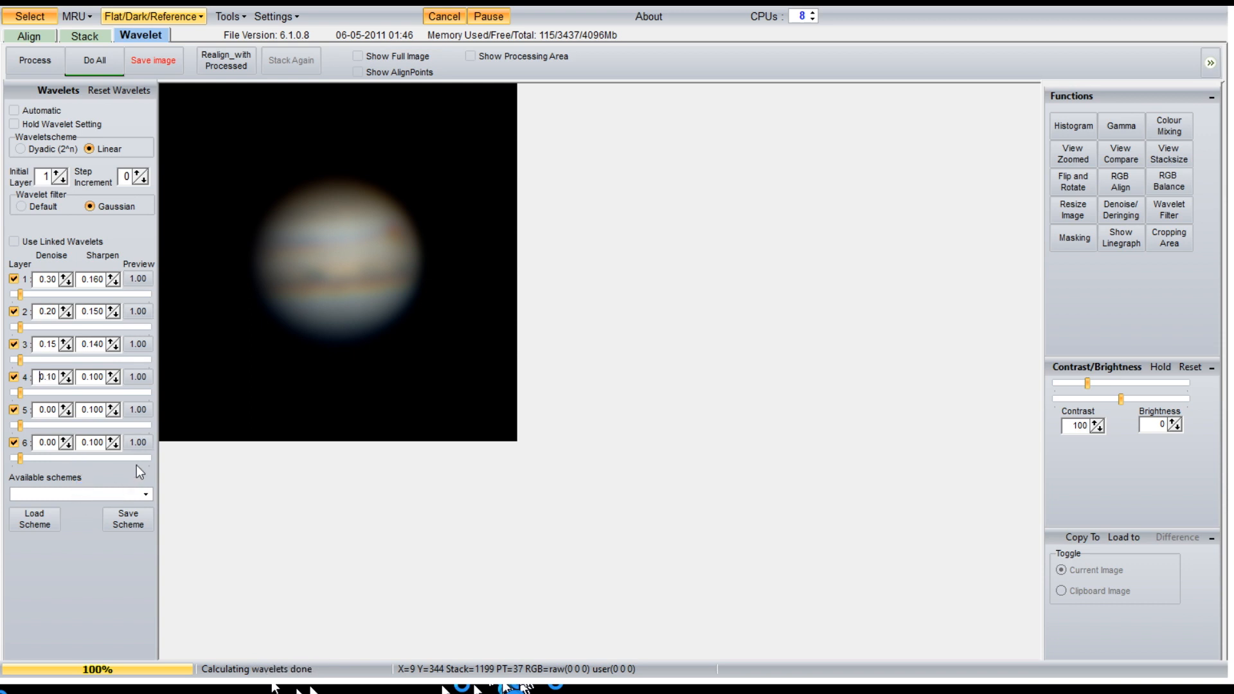
pyautogui.press('Tab')
pyautogui.write('0.13')
# - Set wavelet layer 5 to denoise 0.10 and sharpen 0.120
pyautogui.press('Tab')
pyautogui.write('0.05')
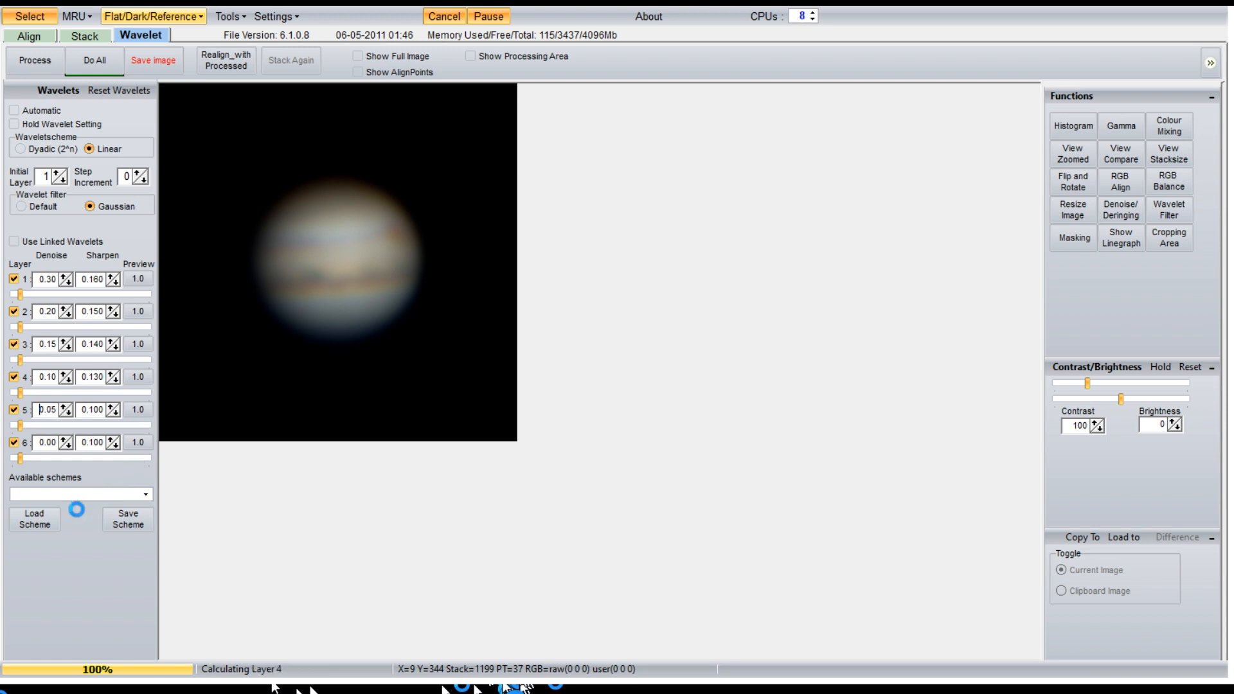
pyautogui.press('Up')
pyautogui.press('Tab')
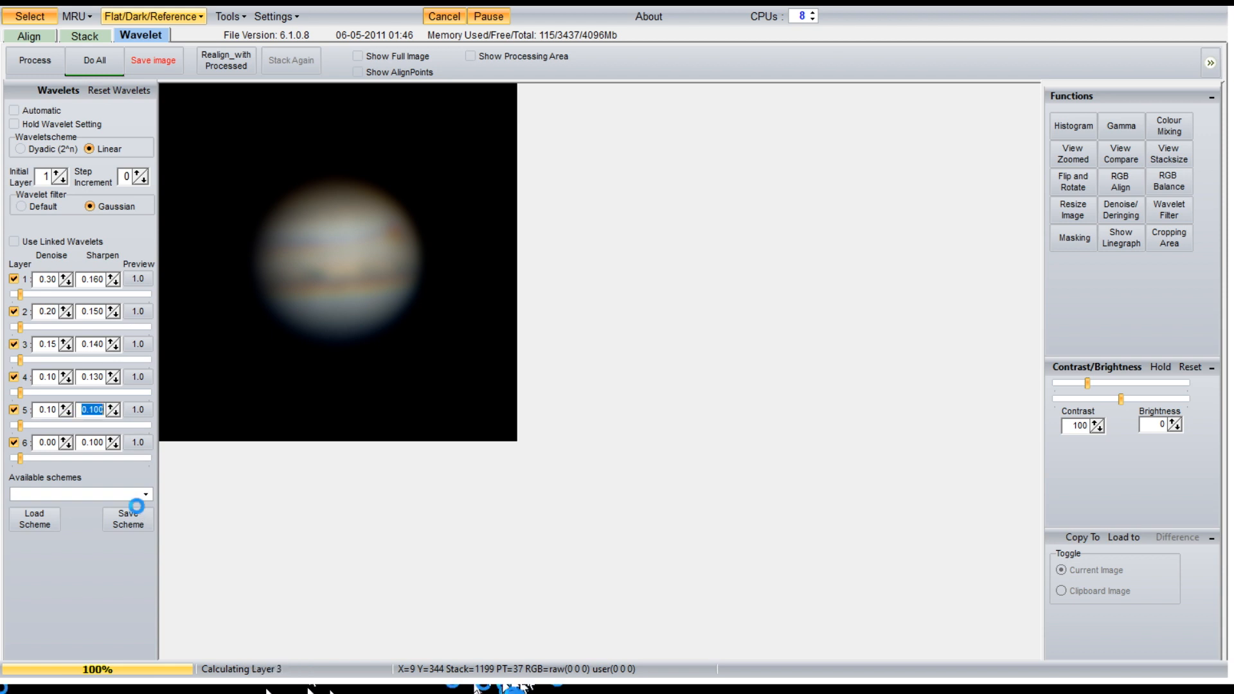
pyautogui.write('0.12')
# - Set wavelet layer 6 to denoise 0.10 and sharpen 0.110
pyautogui.press('Tab')
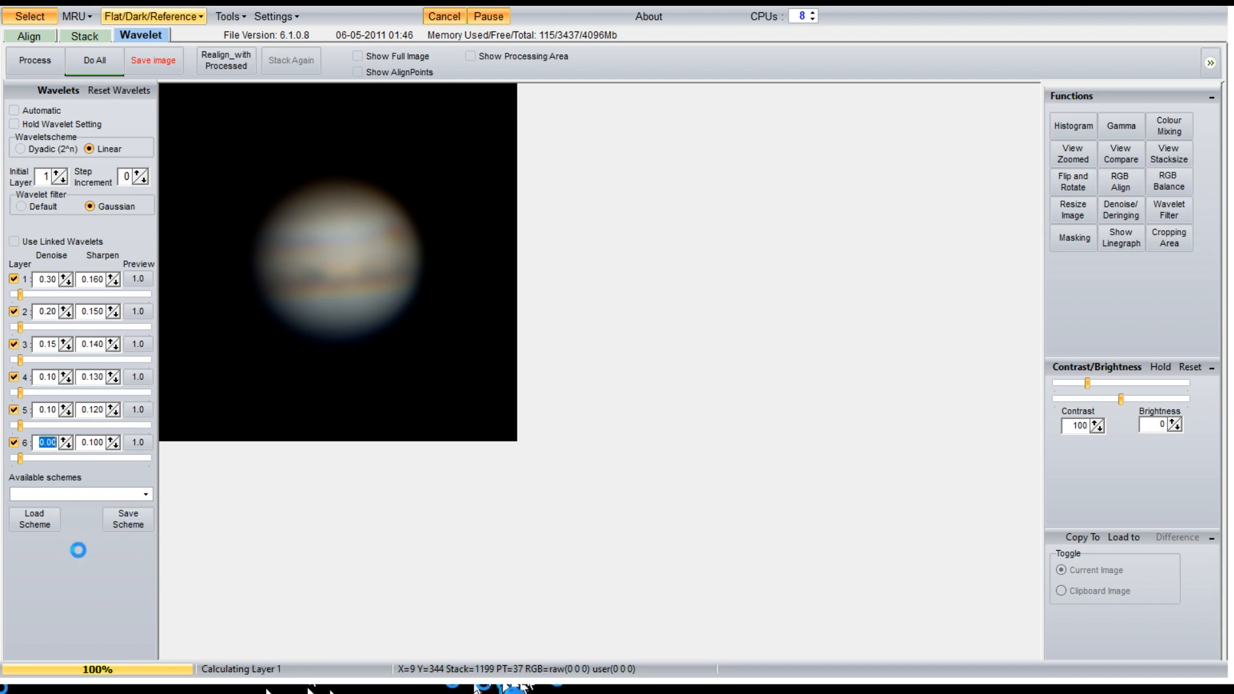
pyautogui.press('Up')
pyautogui.press('Up')
pyautogui.press('Tab')
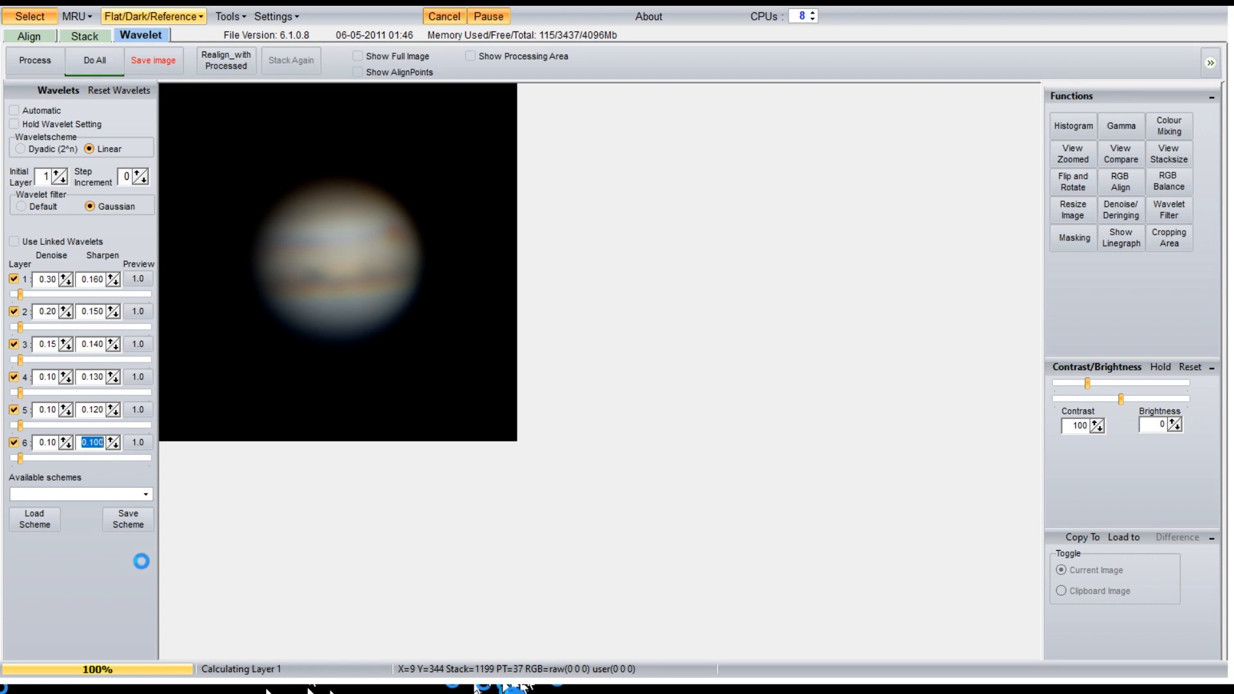
pyautogui.press('Up')
pyautogui.press('Up')
pyautogui.press('Down')
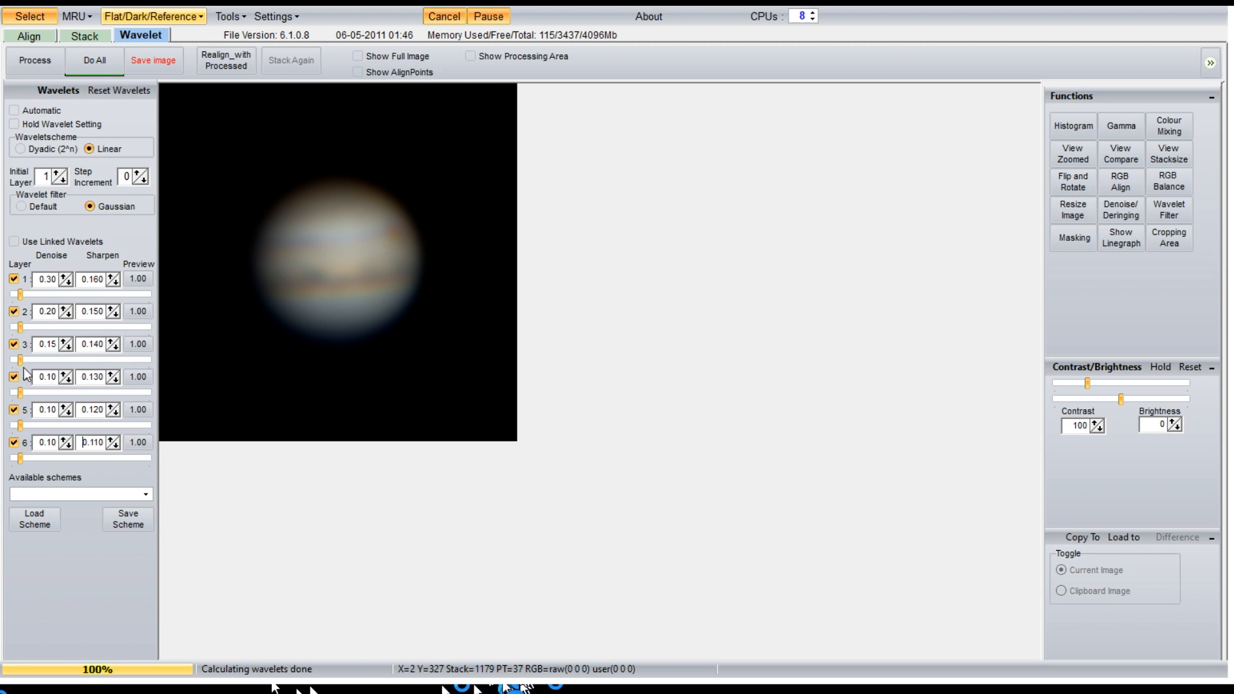
# - Raise the strengths of wavelet layers 1 to 6 to about 80.4, 60.7, 44.7, 23.2, 14.6 and 5.4 respectively
pyautogui.moveTo(20, 294); pyautogui.dragTo(123, 294)
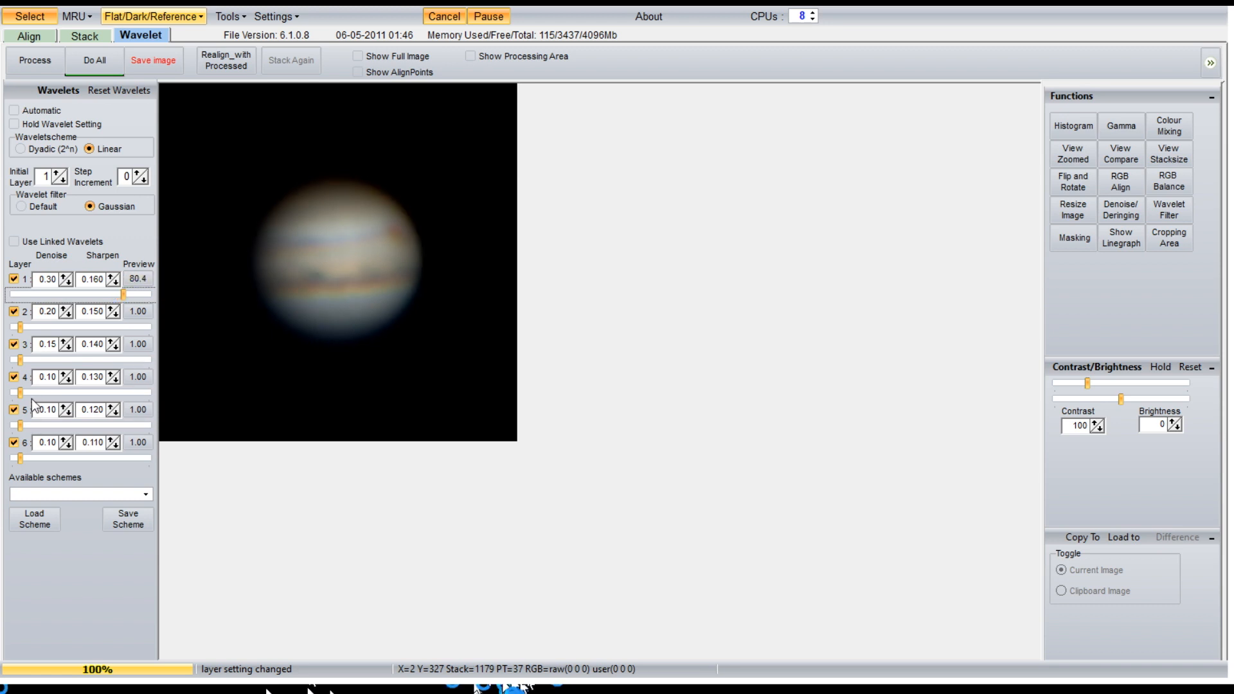
pyautogui.moveTo(19, 327); pyautogui.dragTo(98, 327)
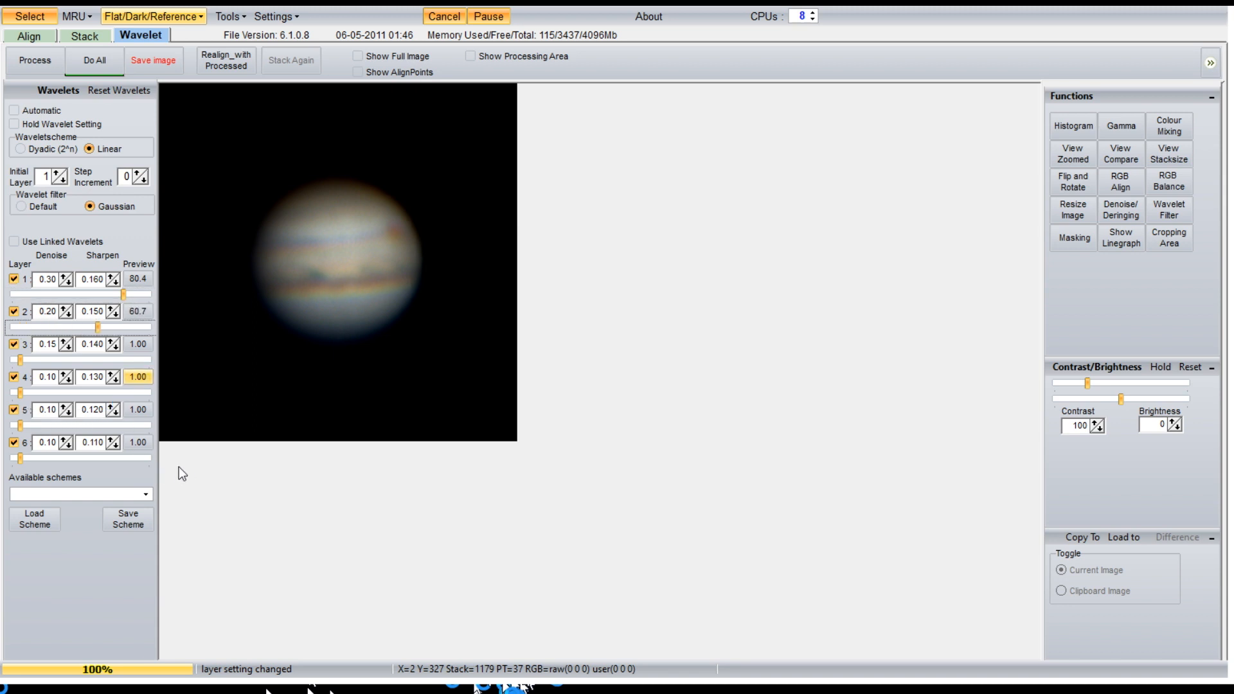
pyautogui.moveTo(20, 359); pyautogui.dragTo(75, 360)
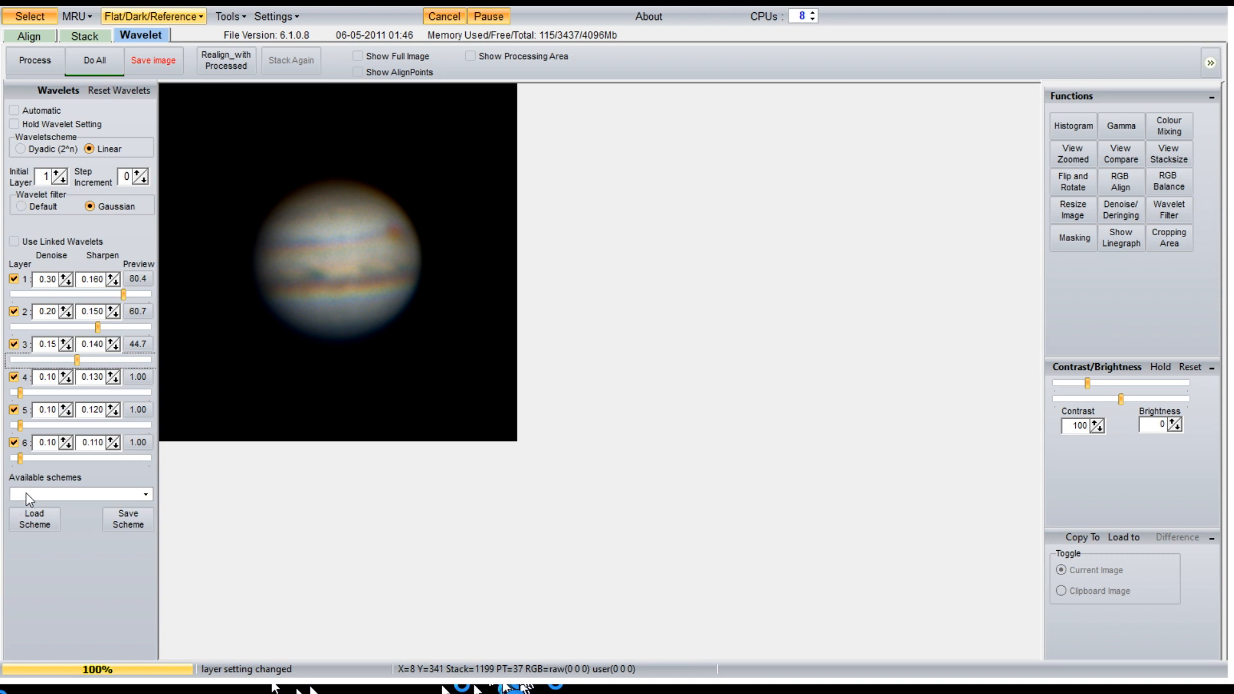
pyautogui.moveTo(20, 392); pyautogui.dragTo(50, 393)
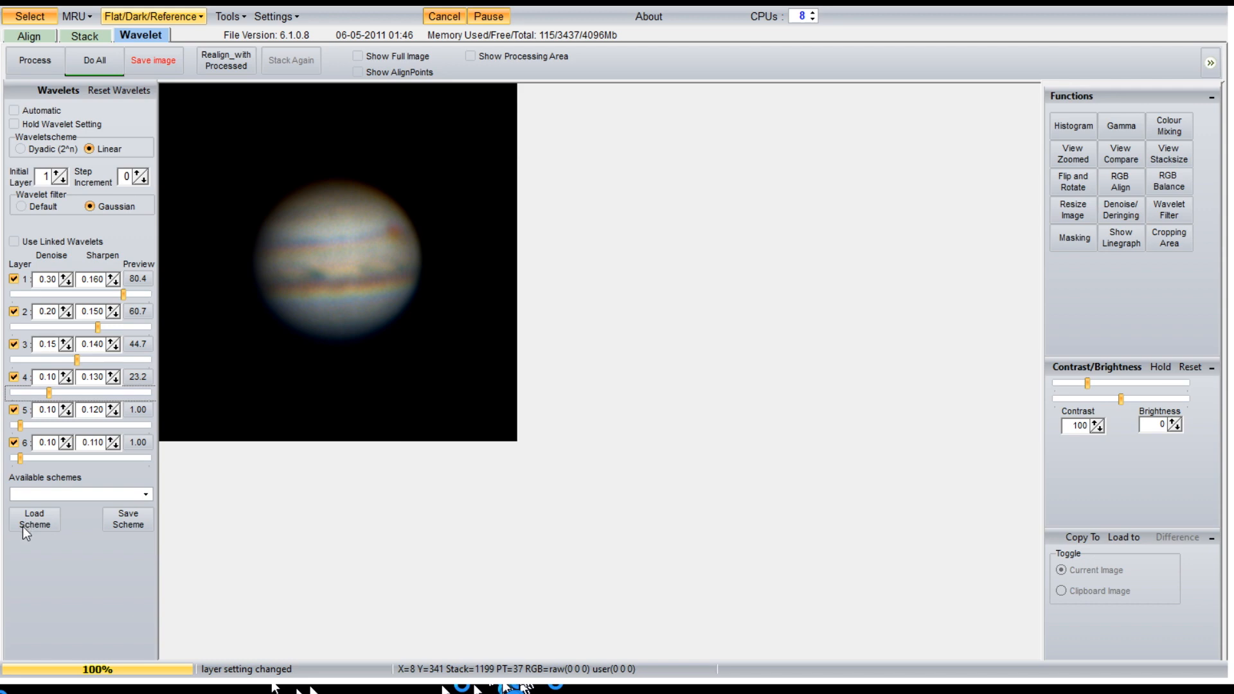
pyautogui.moveTo(21, 425); pyautogui.dragTo(39, 426)
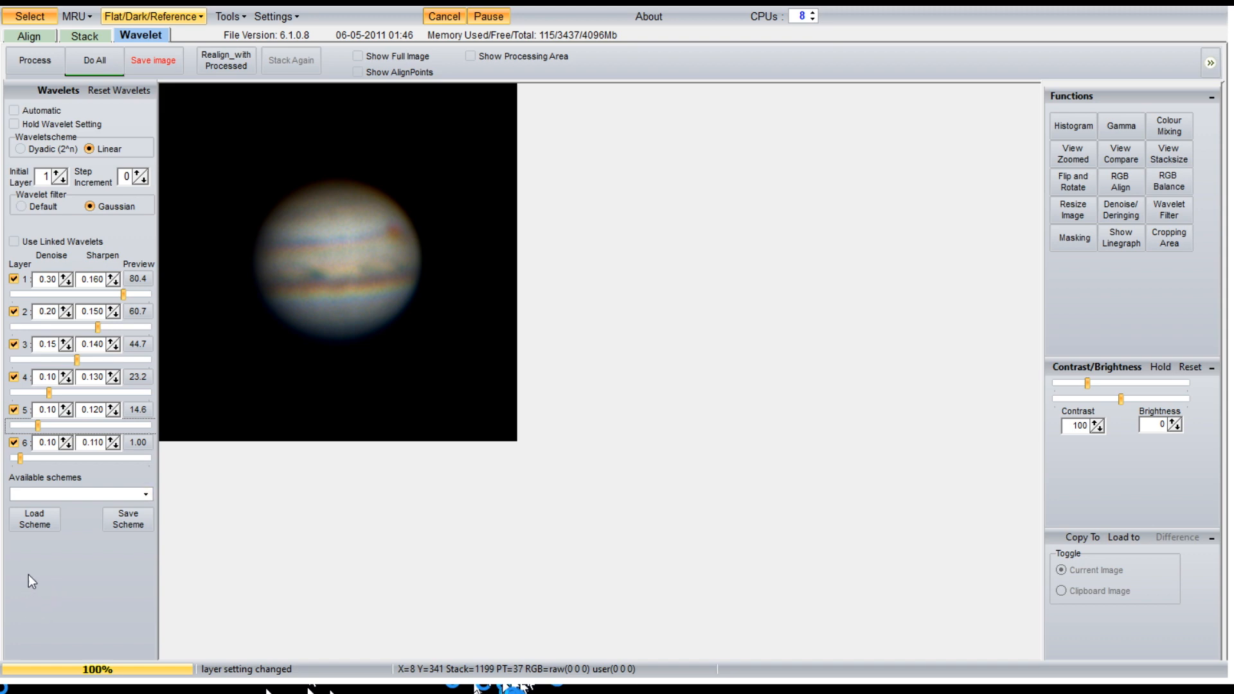
pyautogui.moveTo(20, 458); pyautogui.dragTo(26, 458)
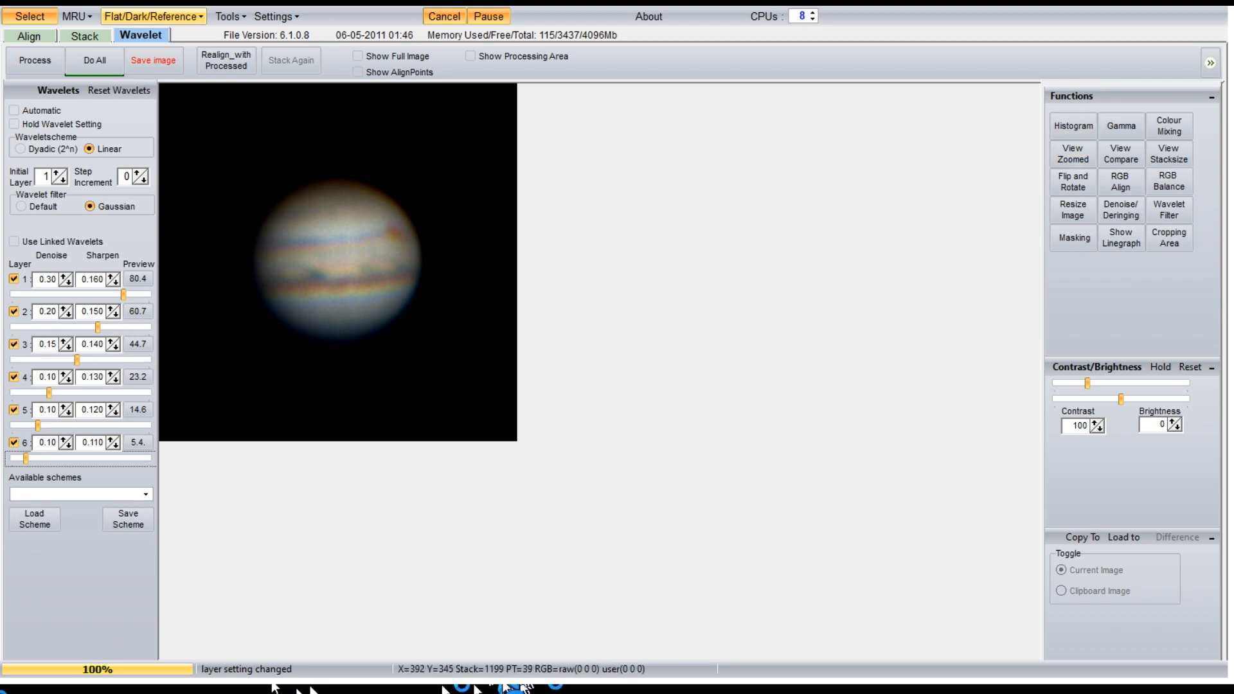
# - Brighten the sharpened planet using the Histogram and Gamma functions
pyautogui.click(1073, 126)
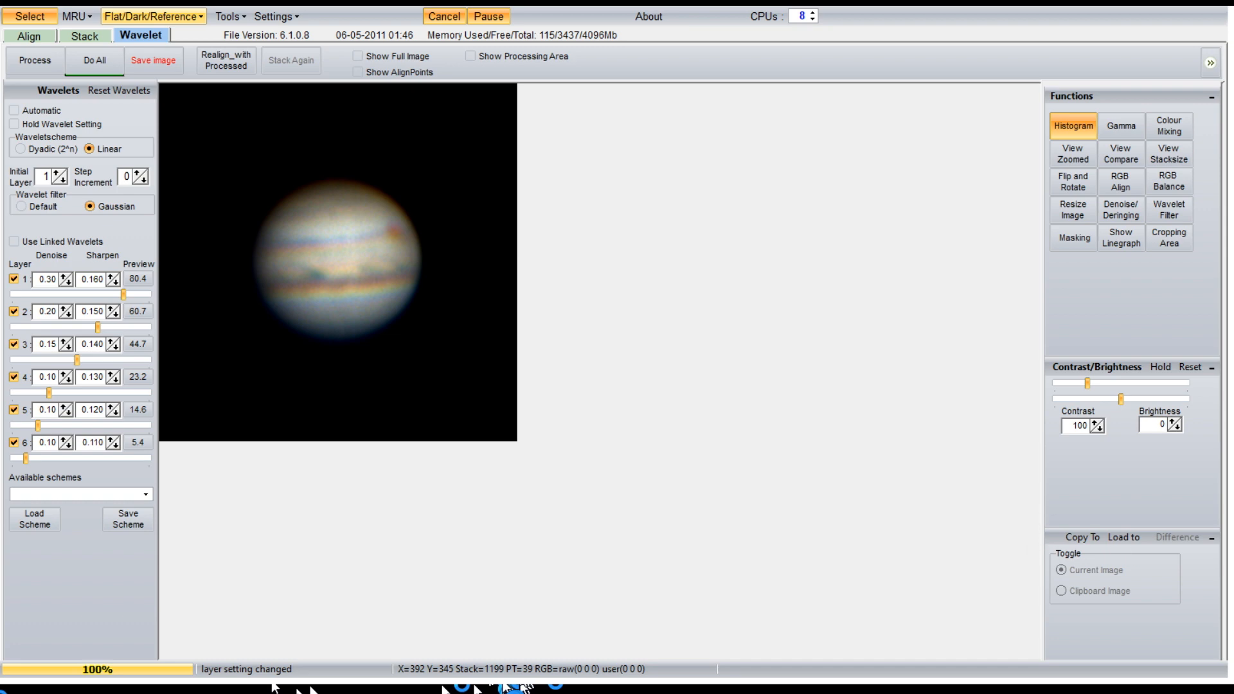
pyautogui.click(1122, 127)
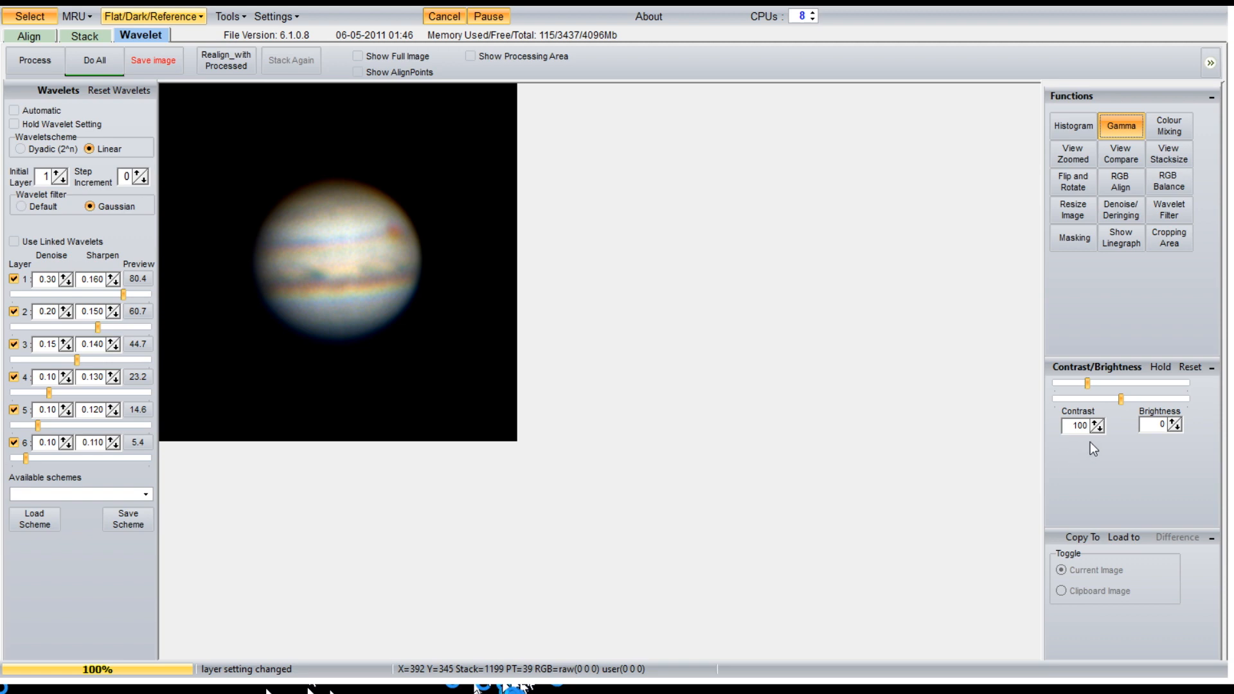
pyautogui.click(1075, 470)
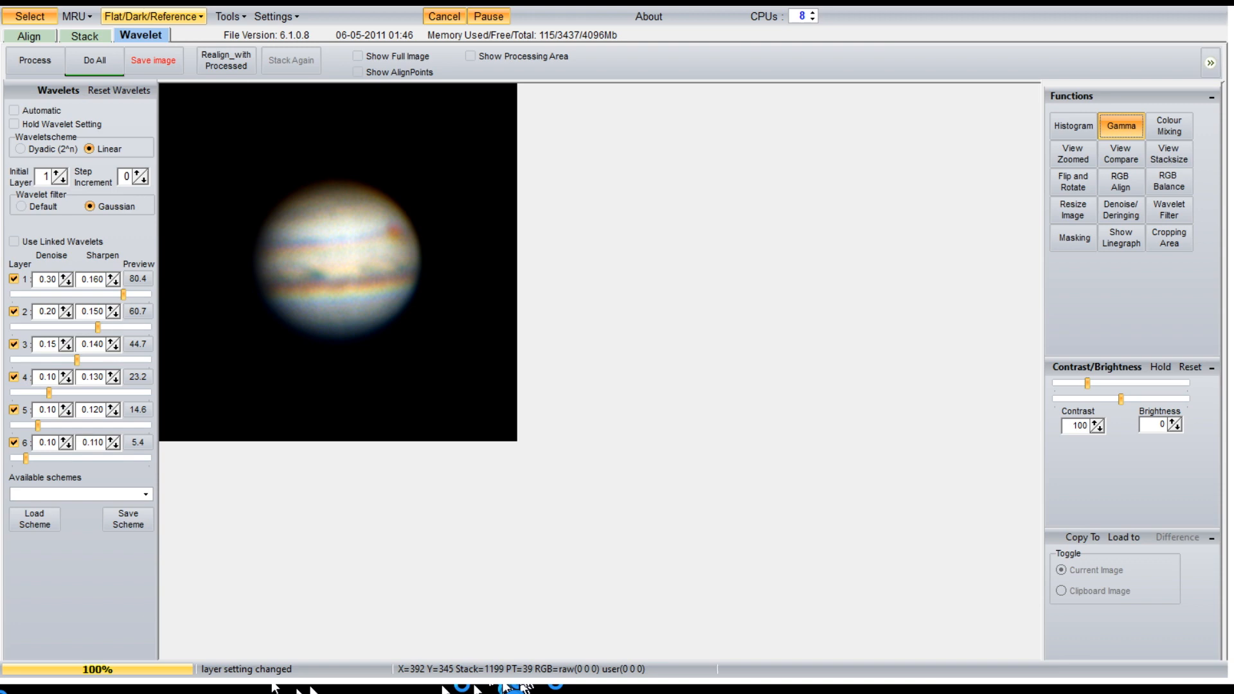
# - Align the colour channels with RGB Align using an area enclosing the whole planet, and balance the colours with RGB Balance
pyautogui.click(1120, 182)
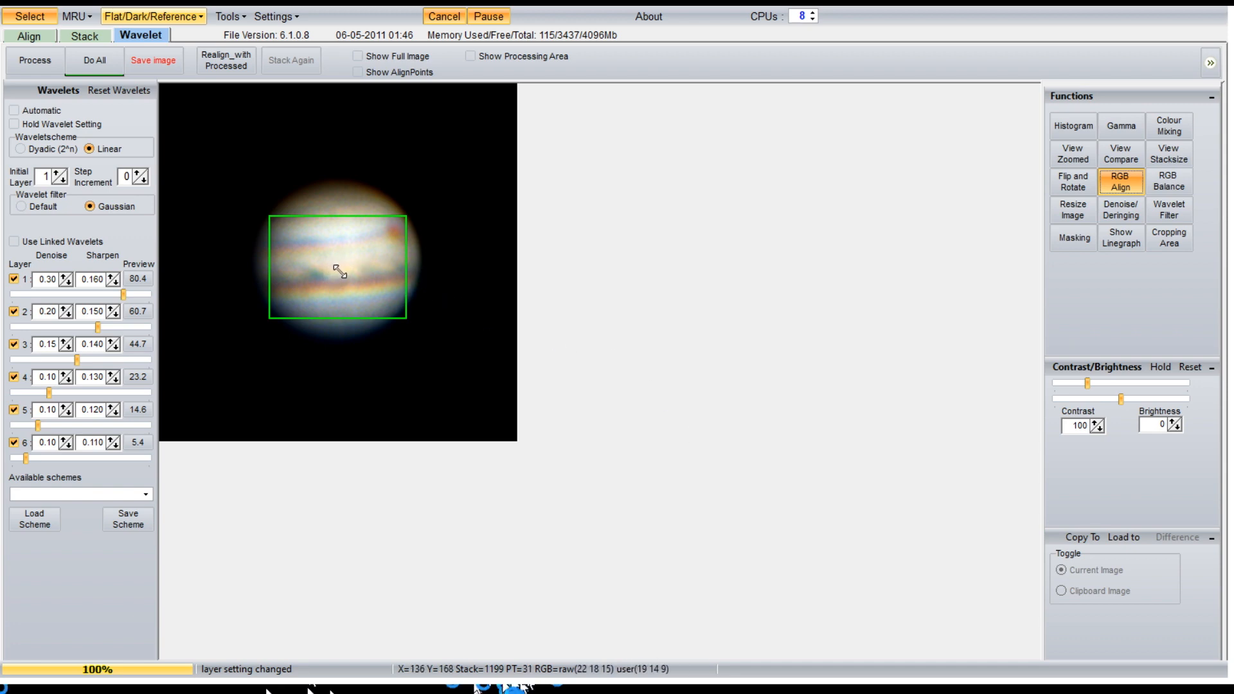
pyautogui.moveTo(336, 266); pyautogui.dragTo(315, 228)
pyautogui.moveTo(504, 394); pyautogui.dragTo(529, 427)
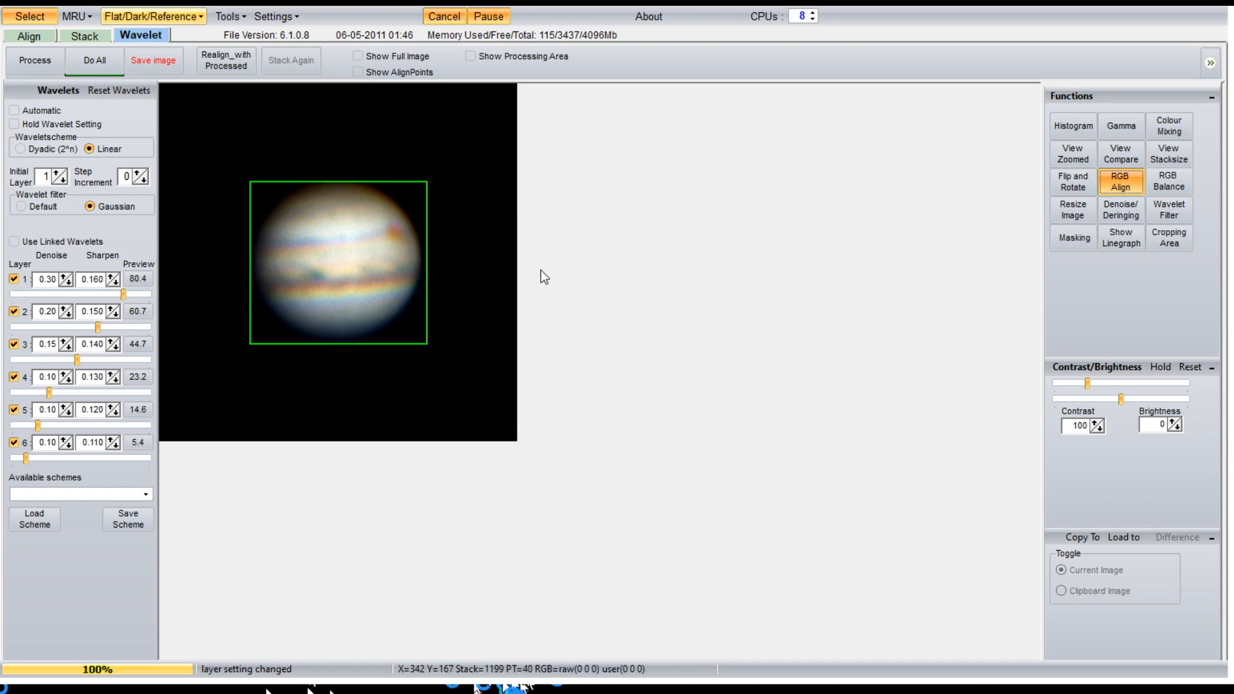
pyautogui.moveTo(533, 226); pyautogui.dragTo(532, 218)
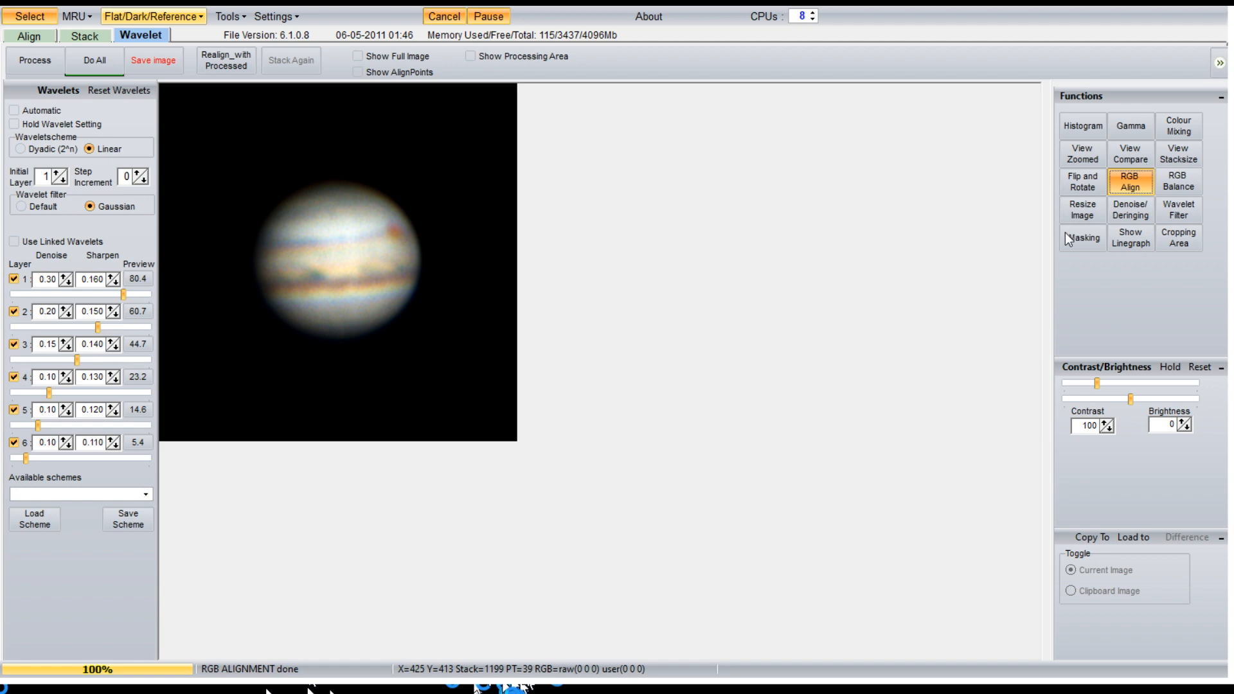
pyautogui.click(1178, 181)
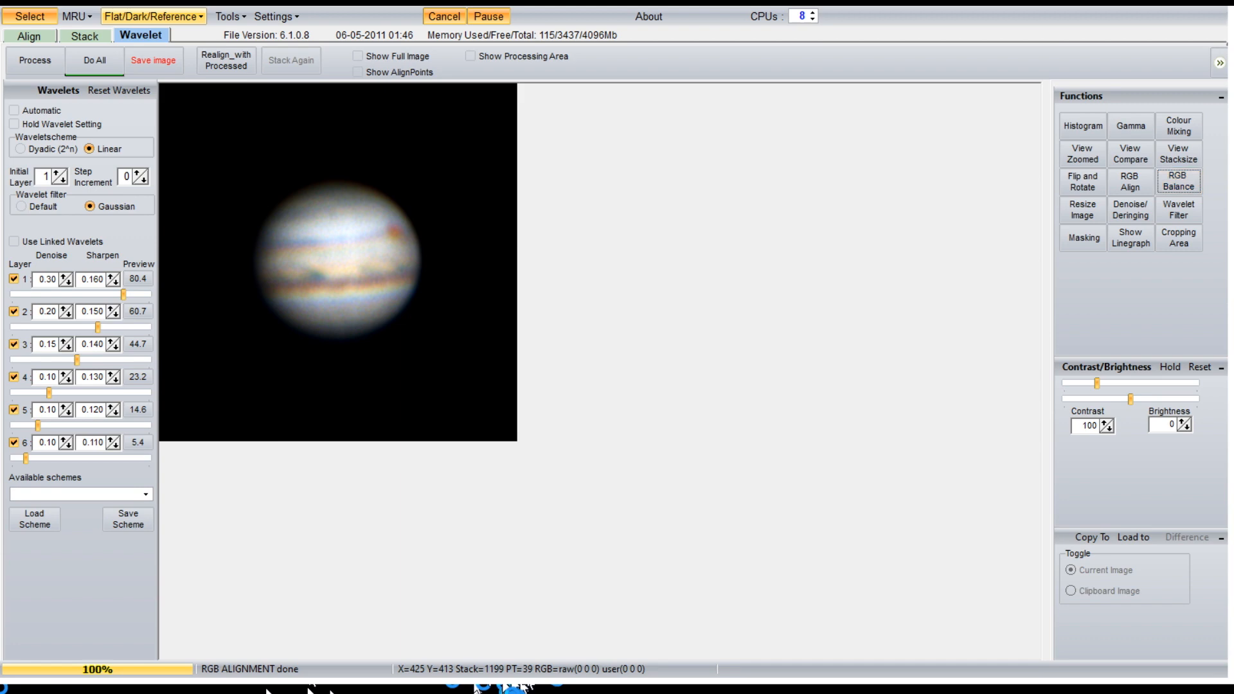
# - Reduce the image contrast to 86
pyautogui.click(1109, 430)
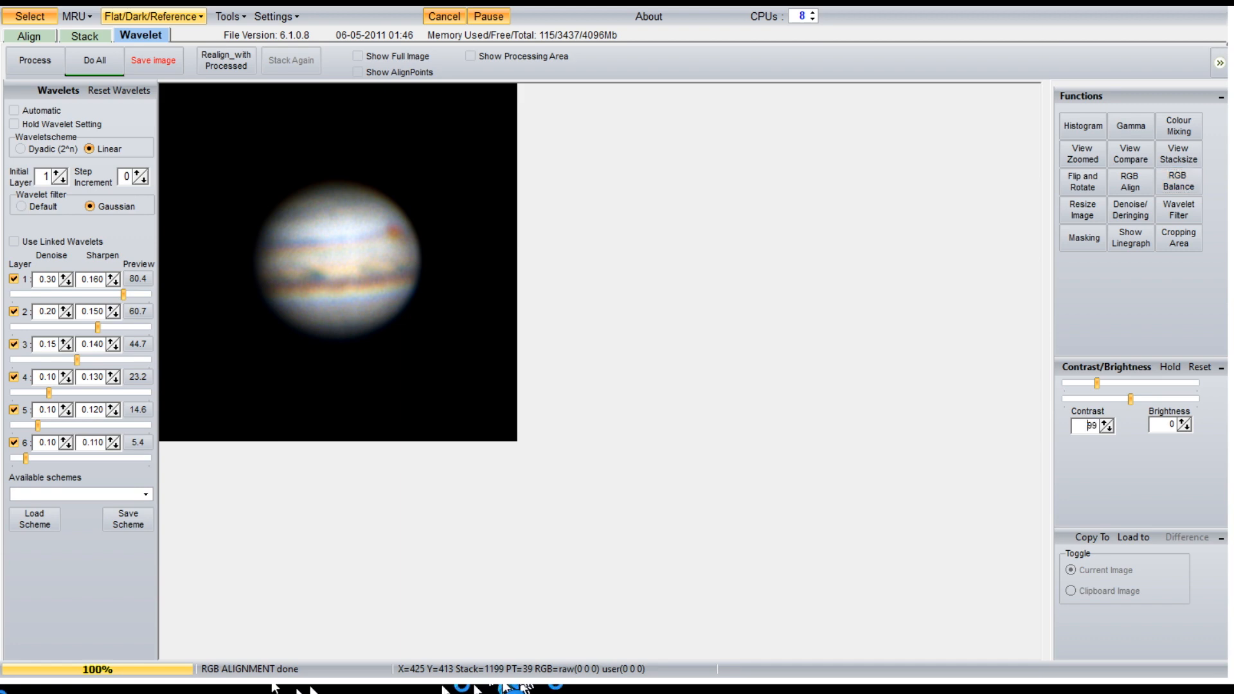
pyautogui.click(1110, 429)
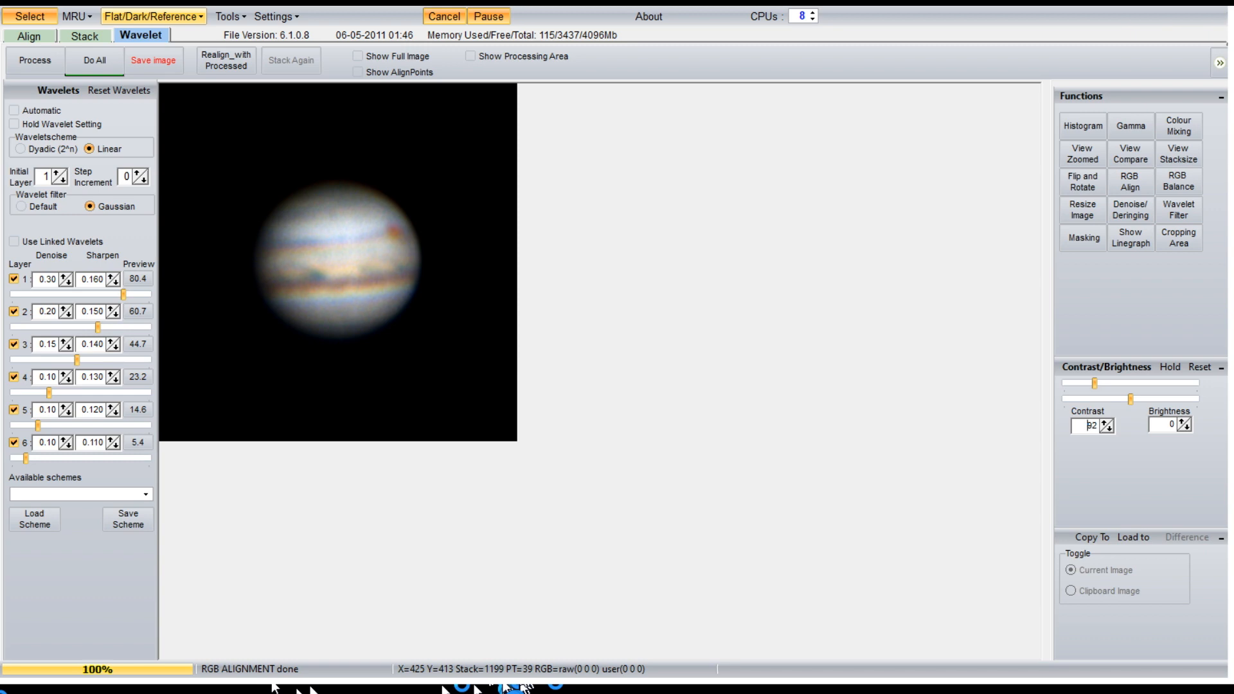
pyautogui.click(1109, 430)
pyautogui.click(1109, 429)
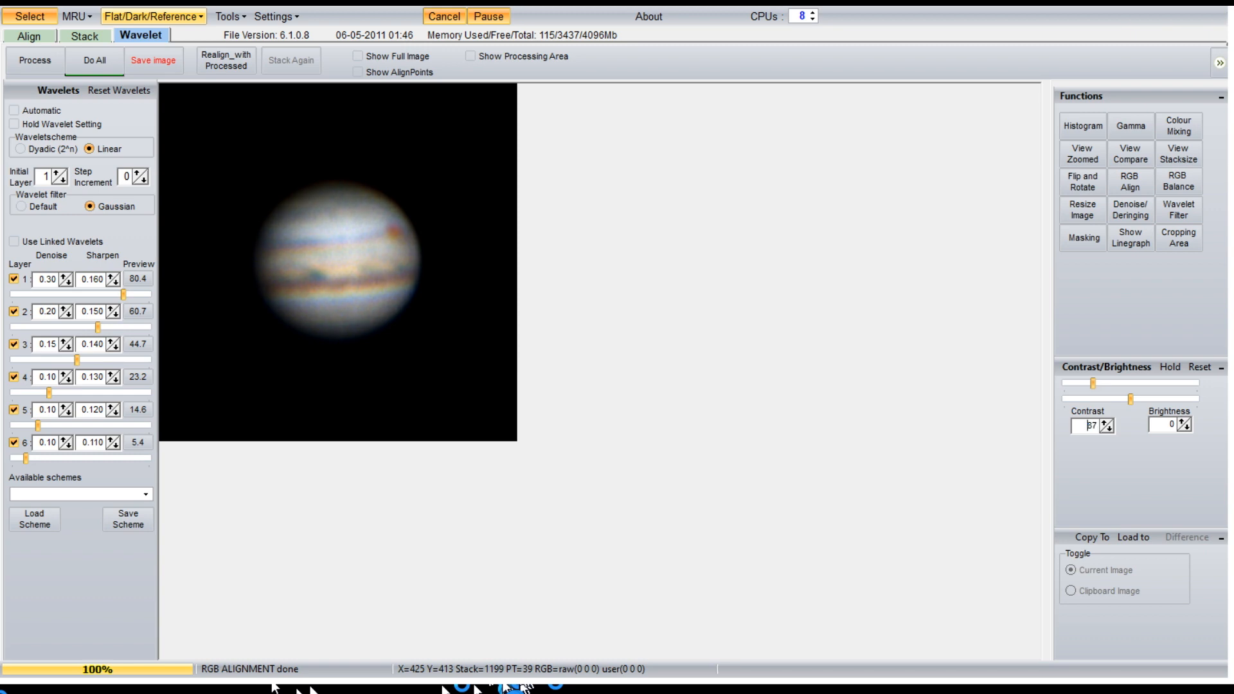
# - Raise the image brightness to 16
pyautogui.click(1180, 421)
pyautogui.click(1180, 421)
pyautogui.click(1180, 421)
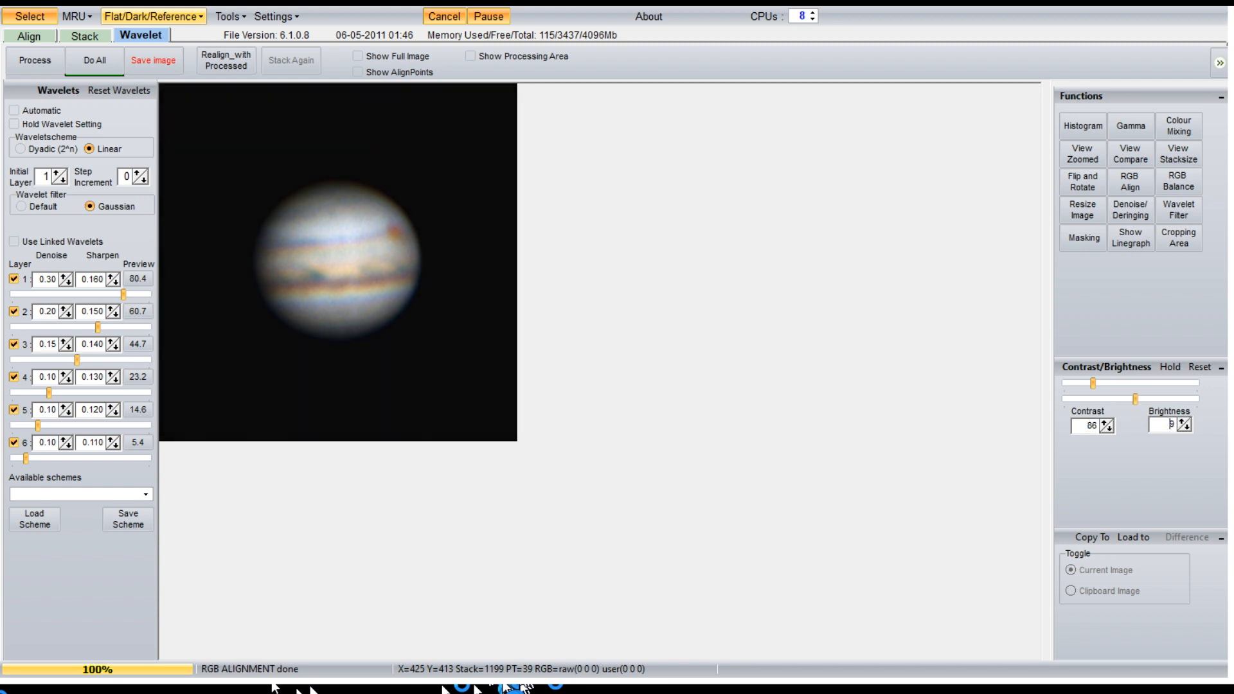
pyautogui.click(1180, 421)
pyautogui.click(1181, 421)
pyautogui.click(1180, 421)
pyautogui.click(1181, 421)
pyautogui.click(1180, 421)
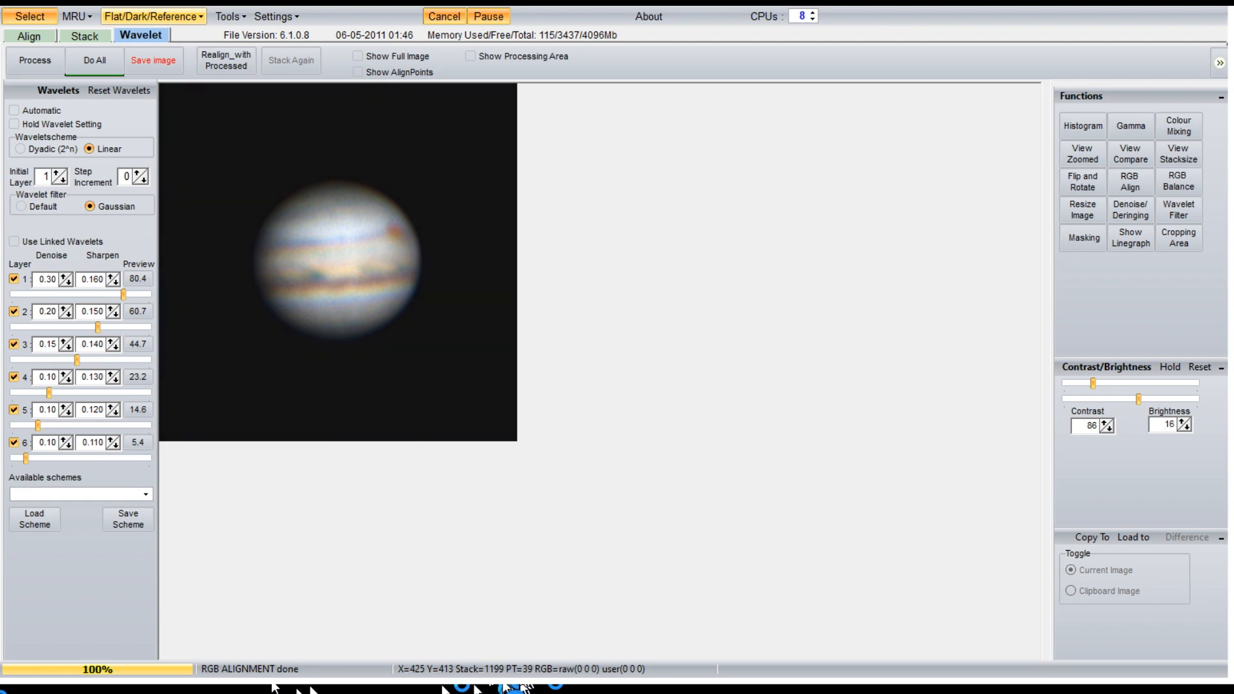